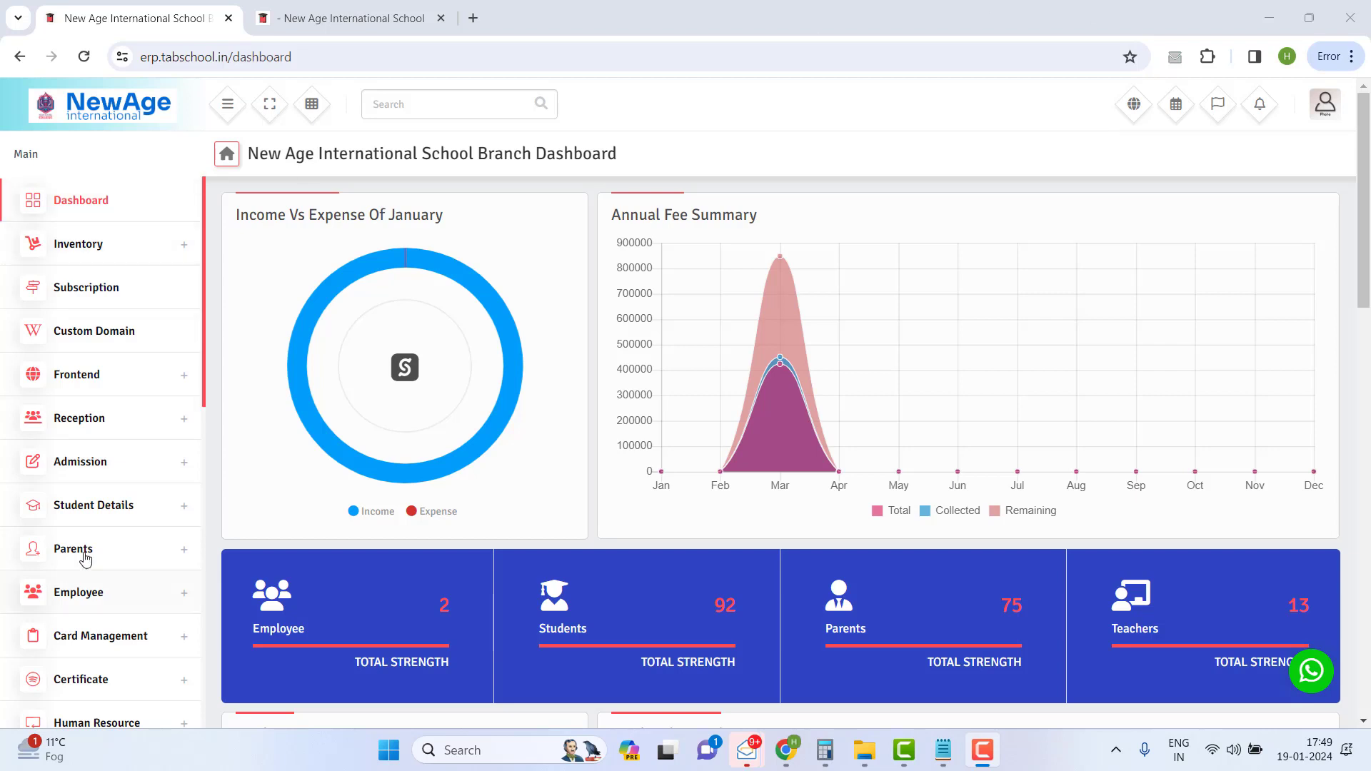
- Expand Admission in the sidebar to reveal Create Admission, Online Admission and Multiple Import
left_click(75, 464)
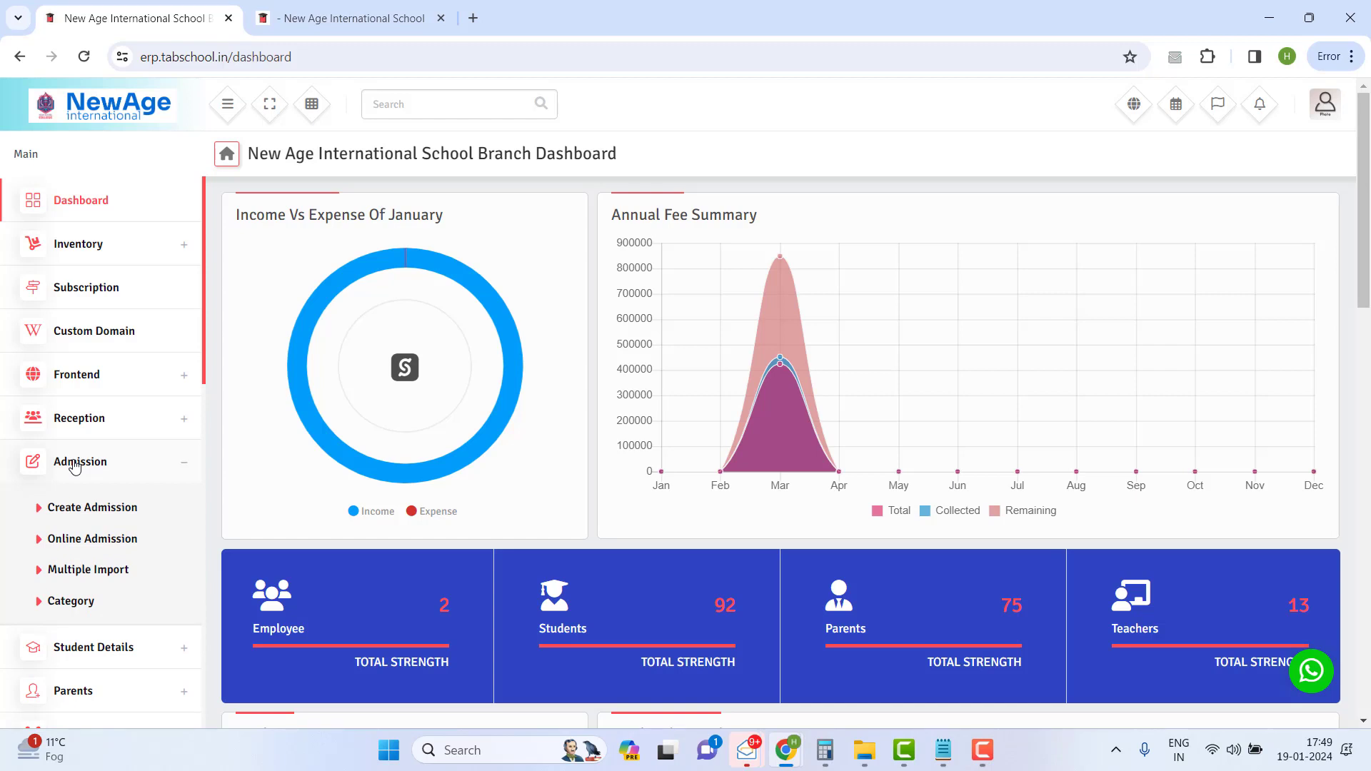
- Visit the online admission Student List, then open the blank Create Admission form for 2023-2024
left_click(82, 514)
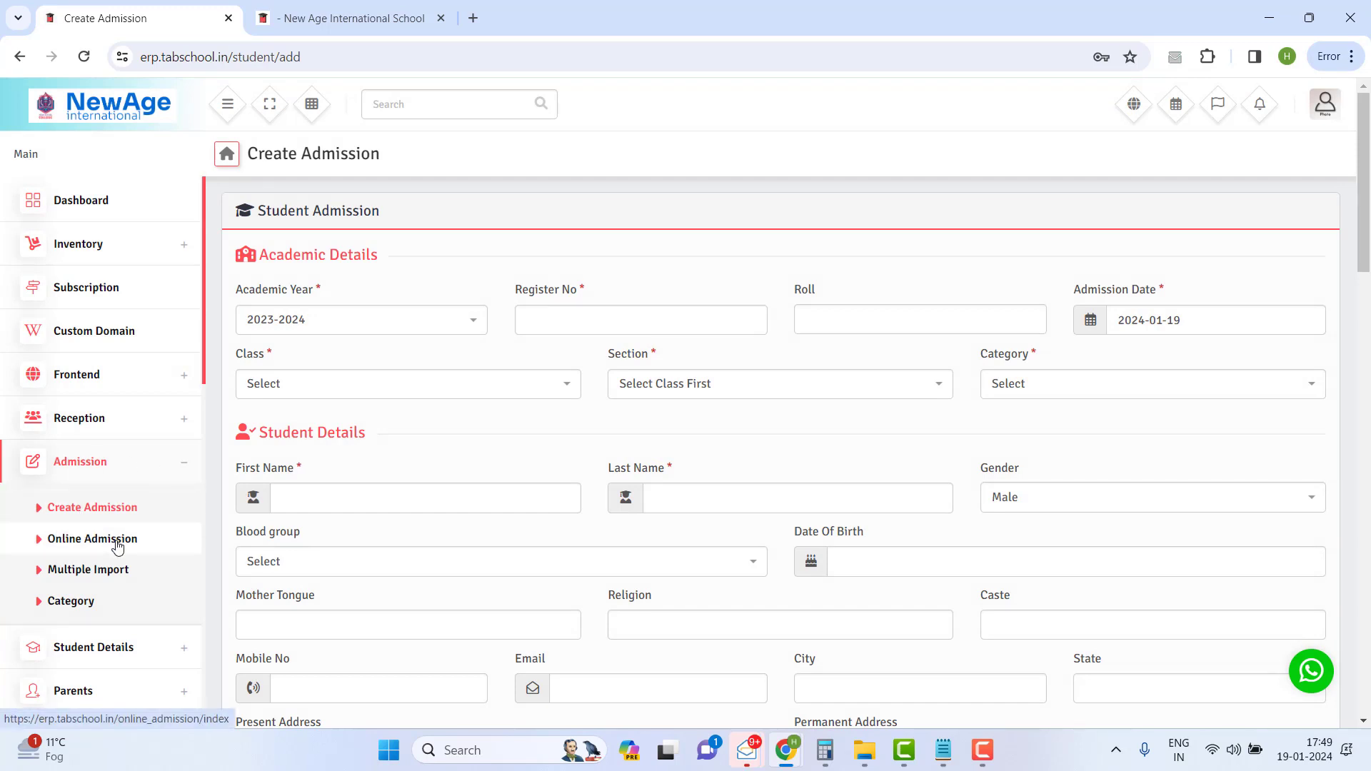
left_click(118, 546)
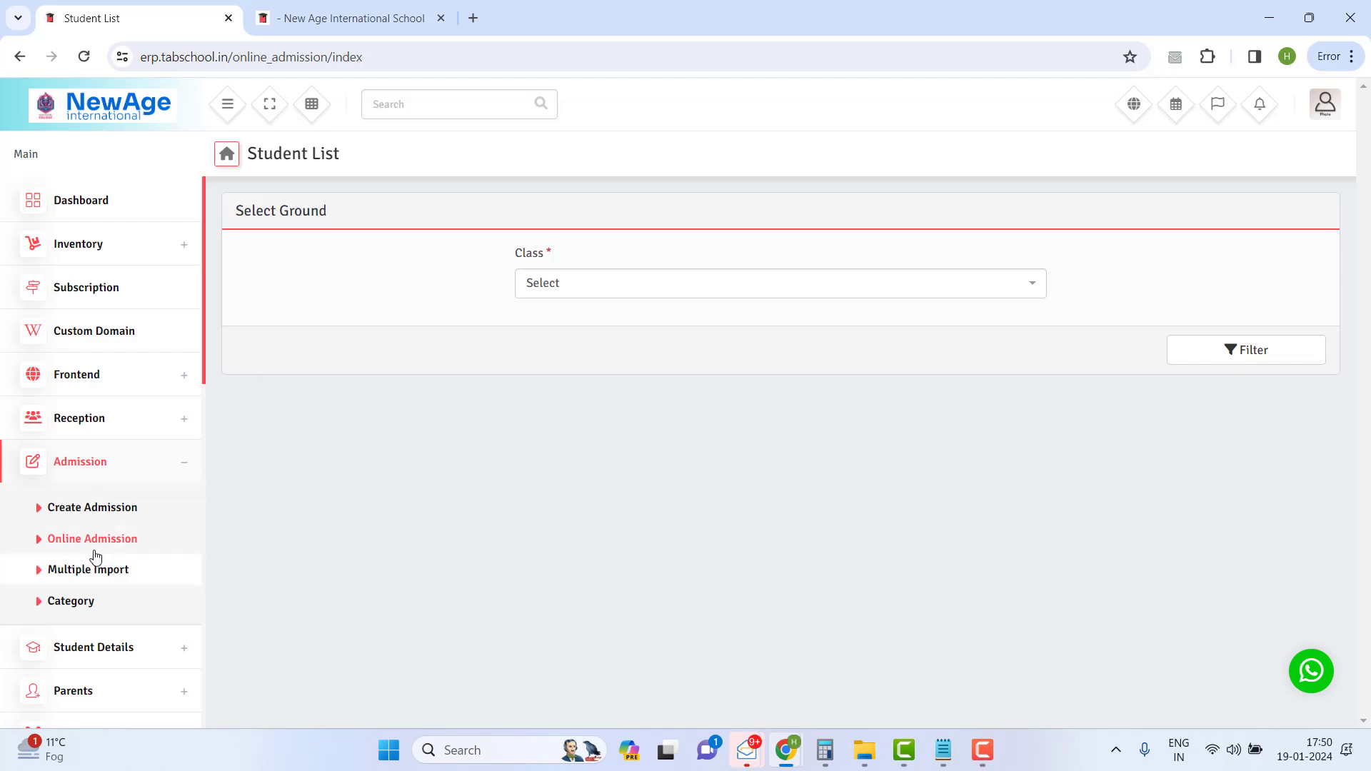
left_click(63, 516)
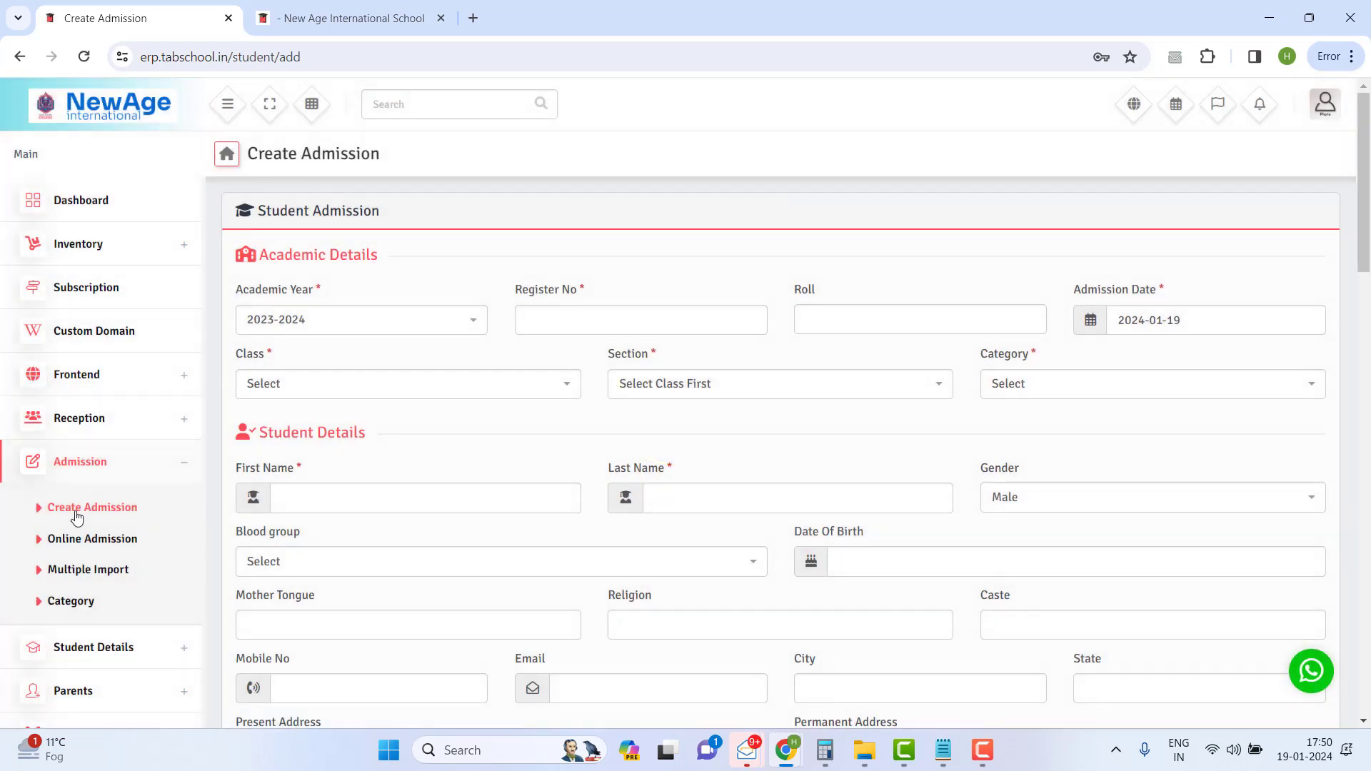
scroll(452, 569, "down", 6)
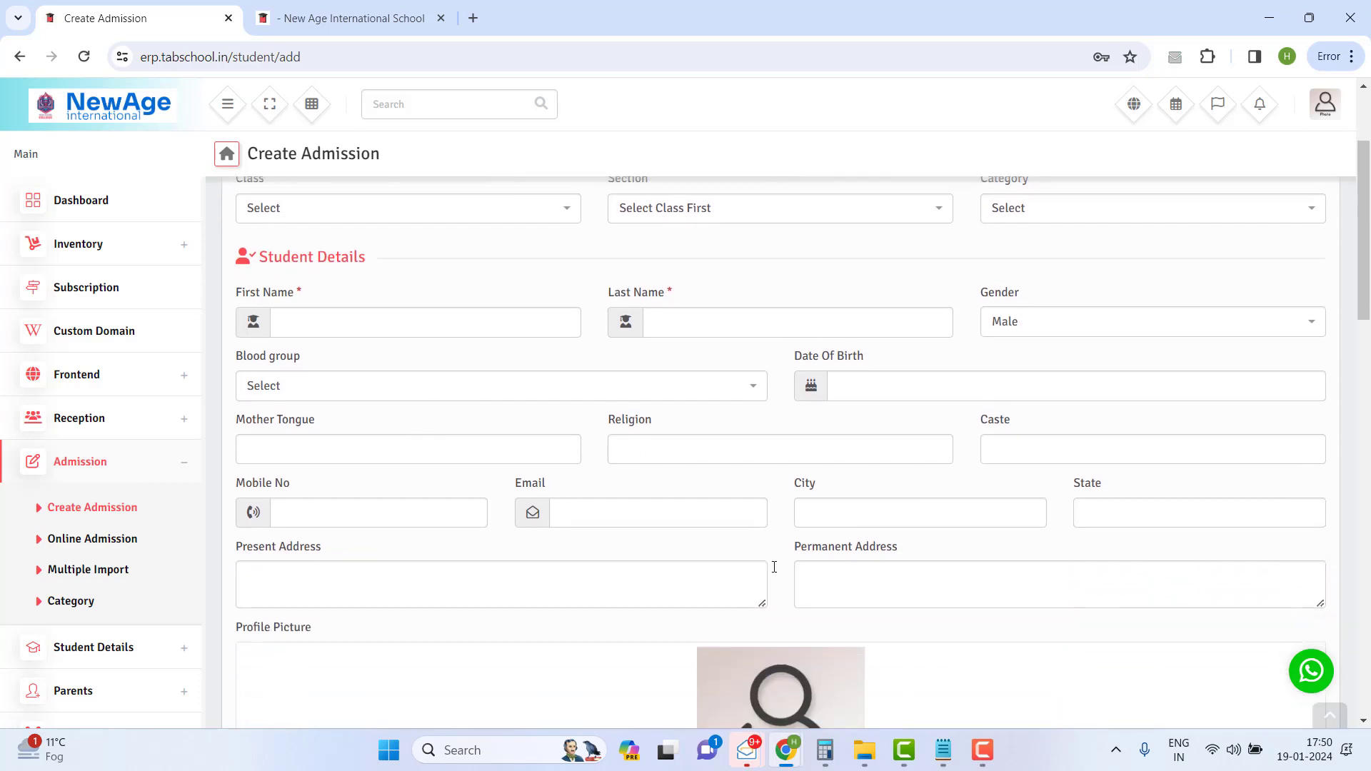
scroll(1001, 506, "down", 2)
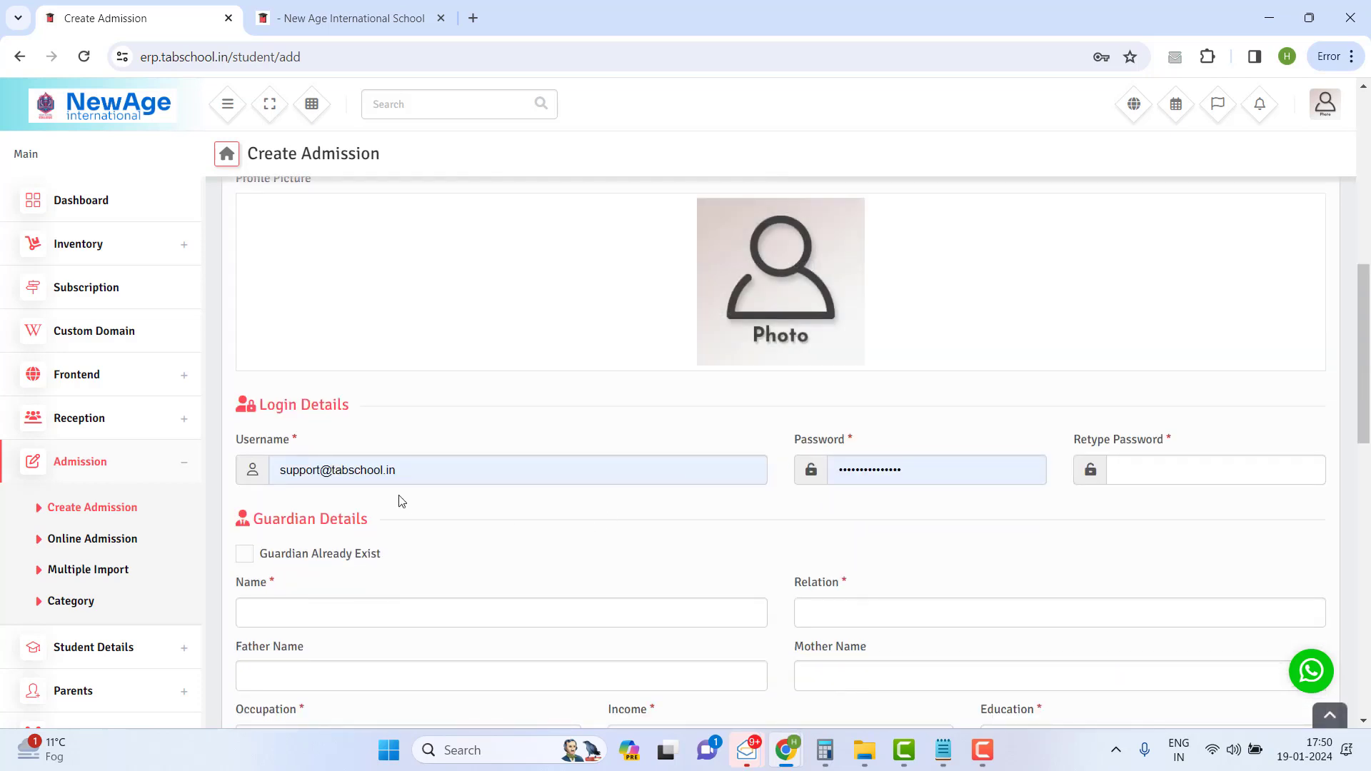
scroll(1131, 417, "down", 4)
scroll(772, 465, "down", 2)
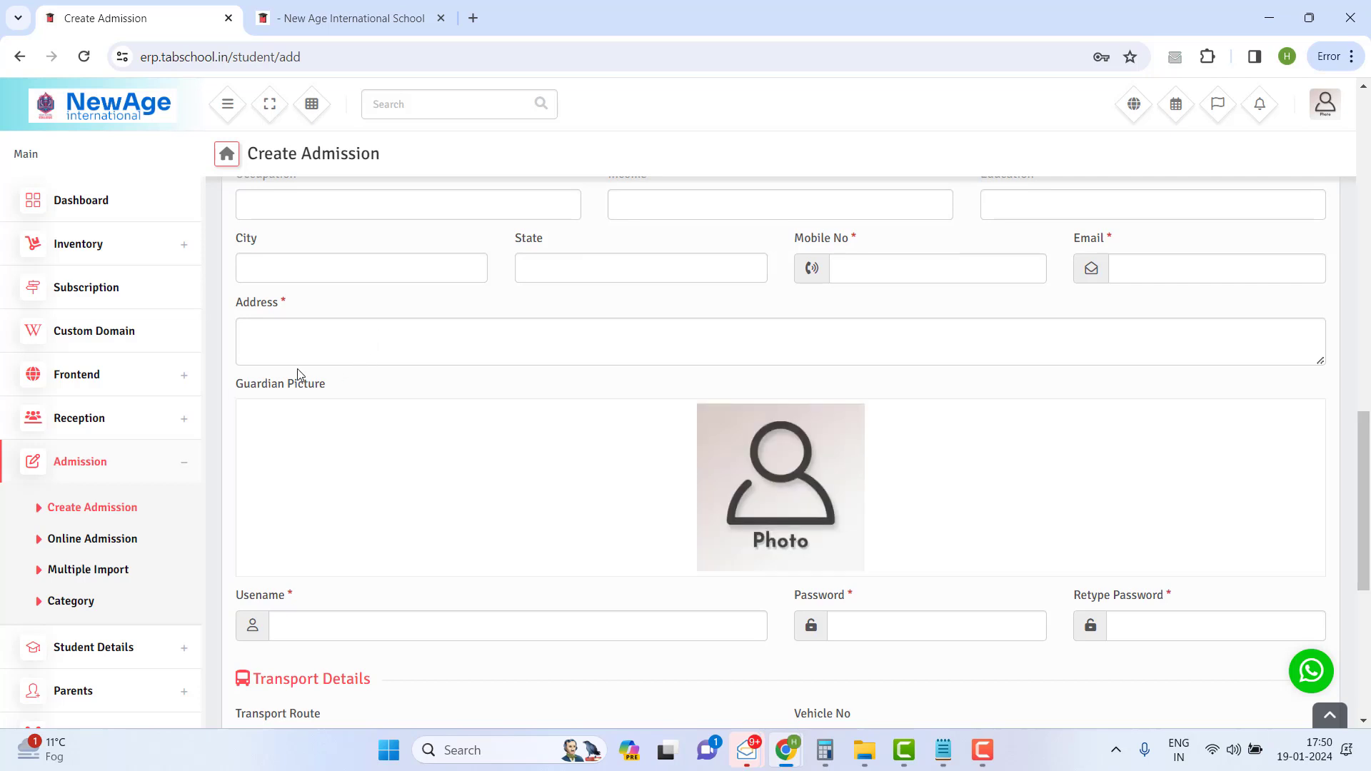
left_click(103, 543)
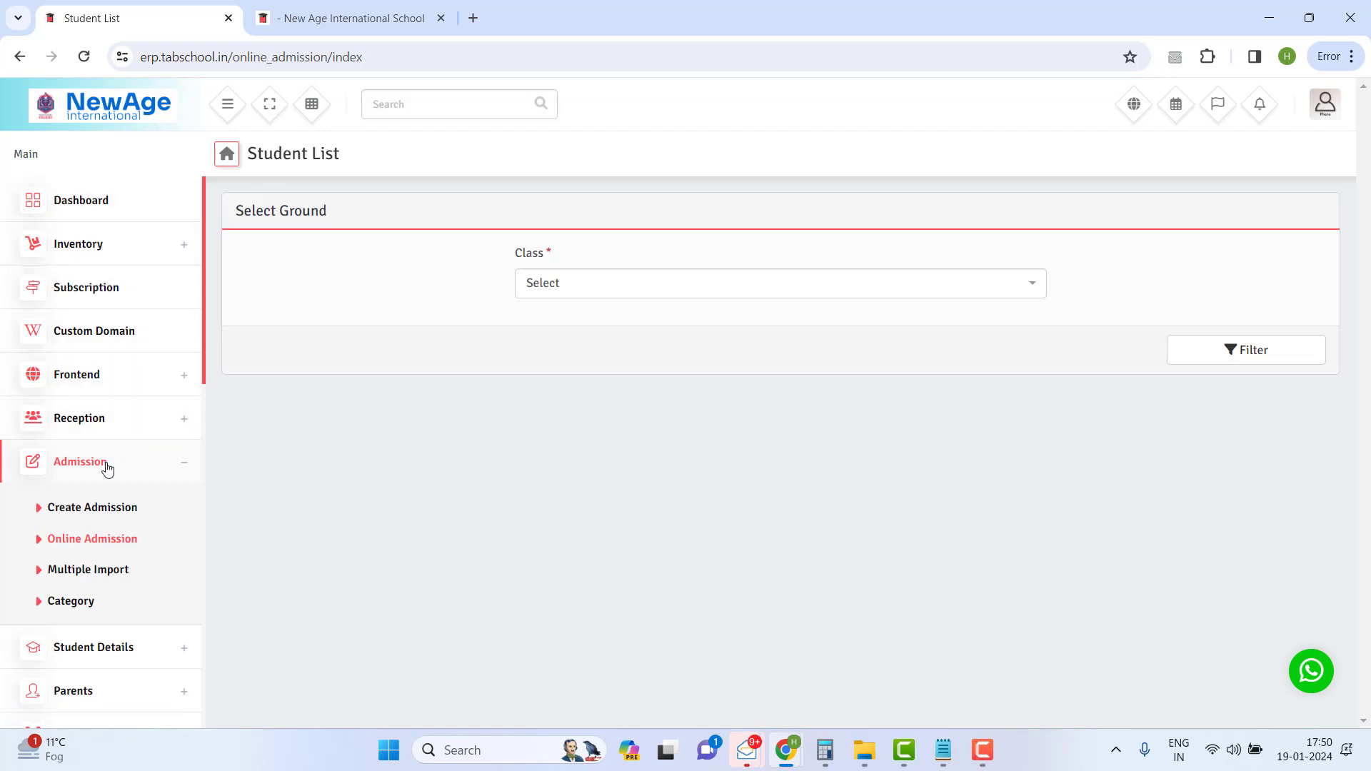
- Expand the Frontend menu and close the New Age International School website tab
left_click(146, 372)
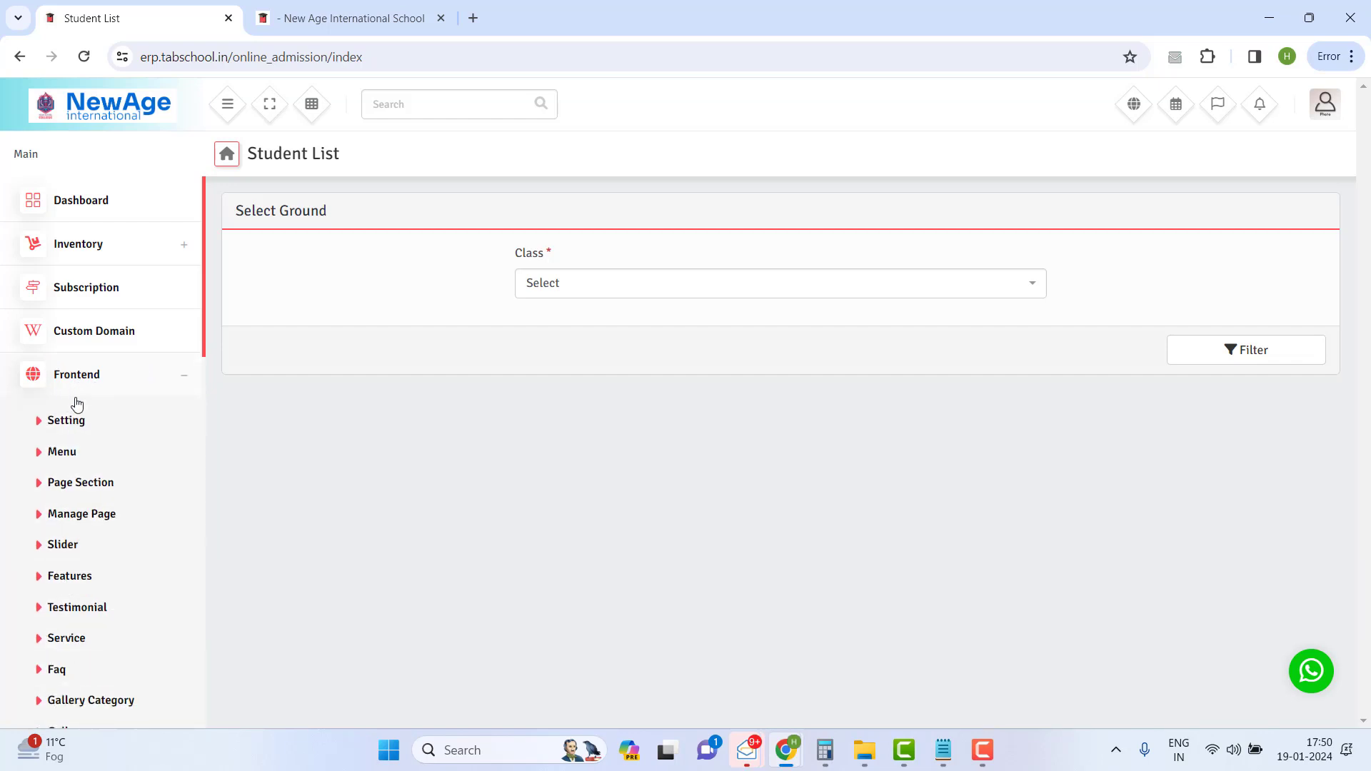
scroll(92, 492, "down", 1)
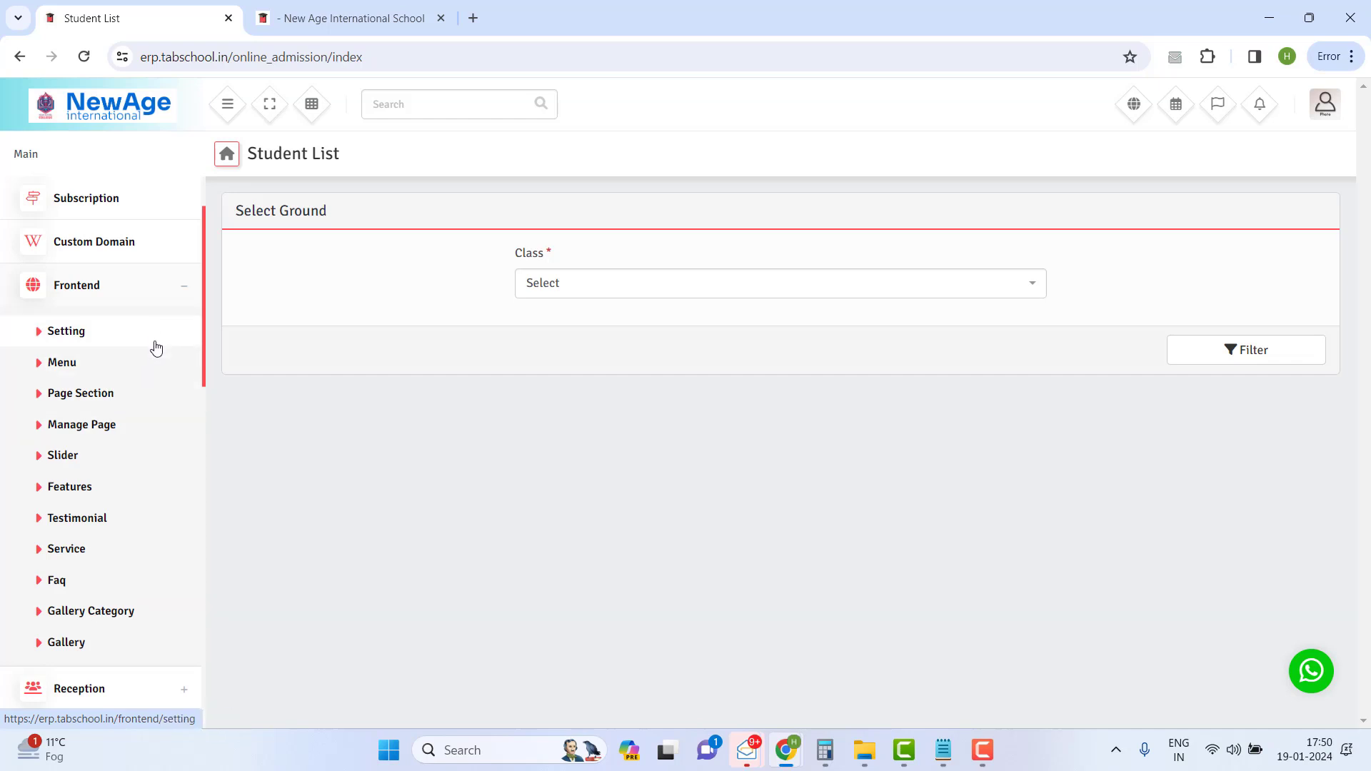
scroll(93, 557, "down", 1)
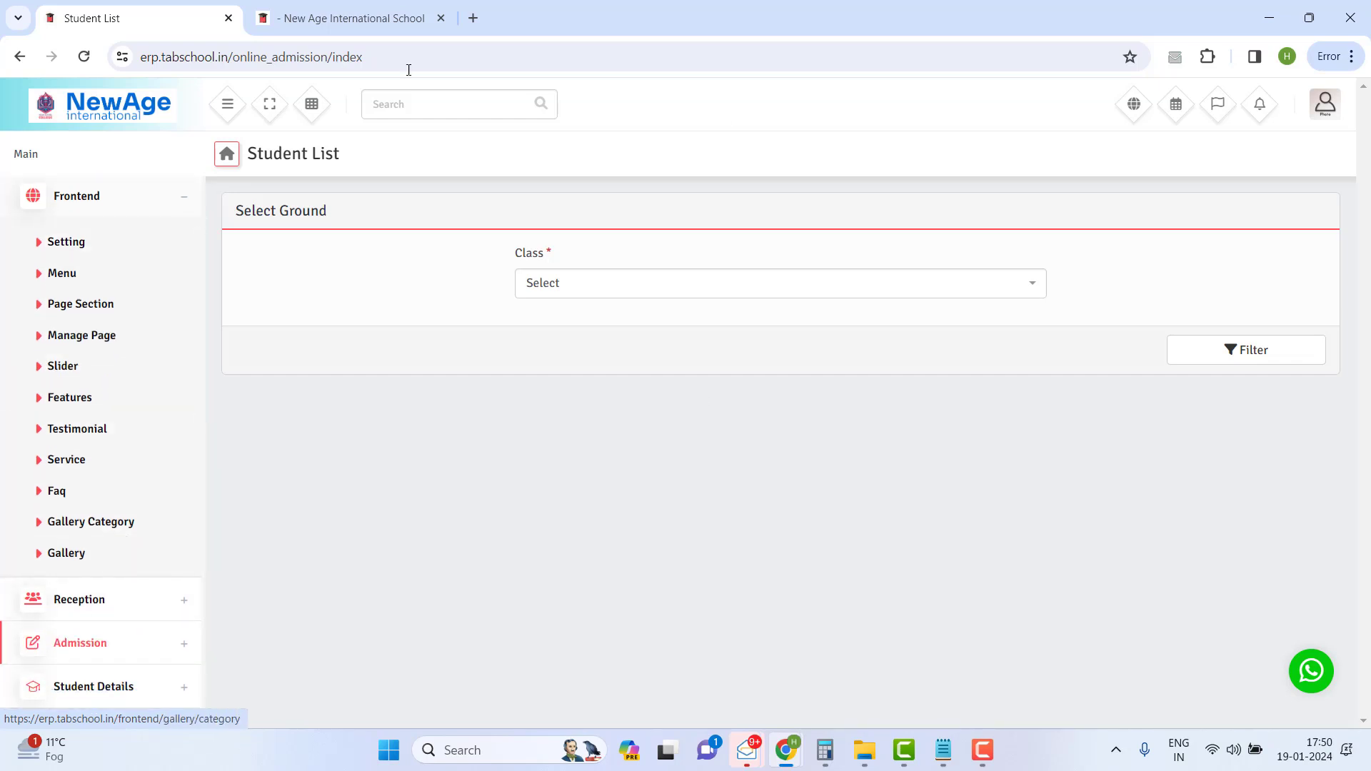
left_click(440, 17)
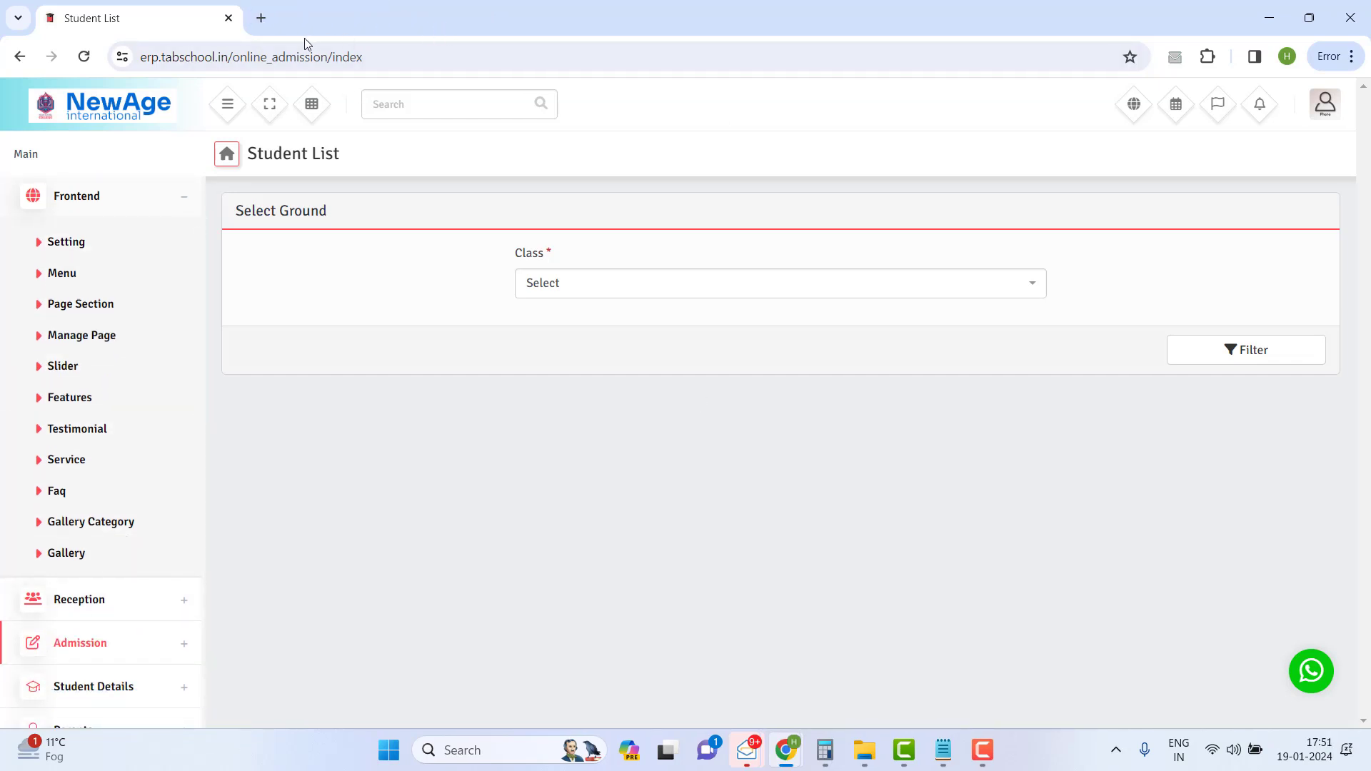
- Open erp.tabschool.in/newageinternational/ in a new tab
left_click(262, 18)
left_click(265, 47)
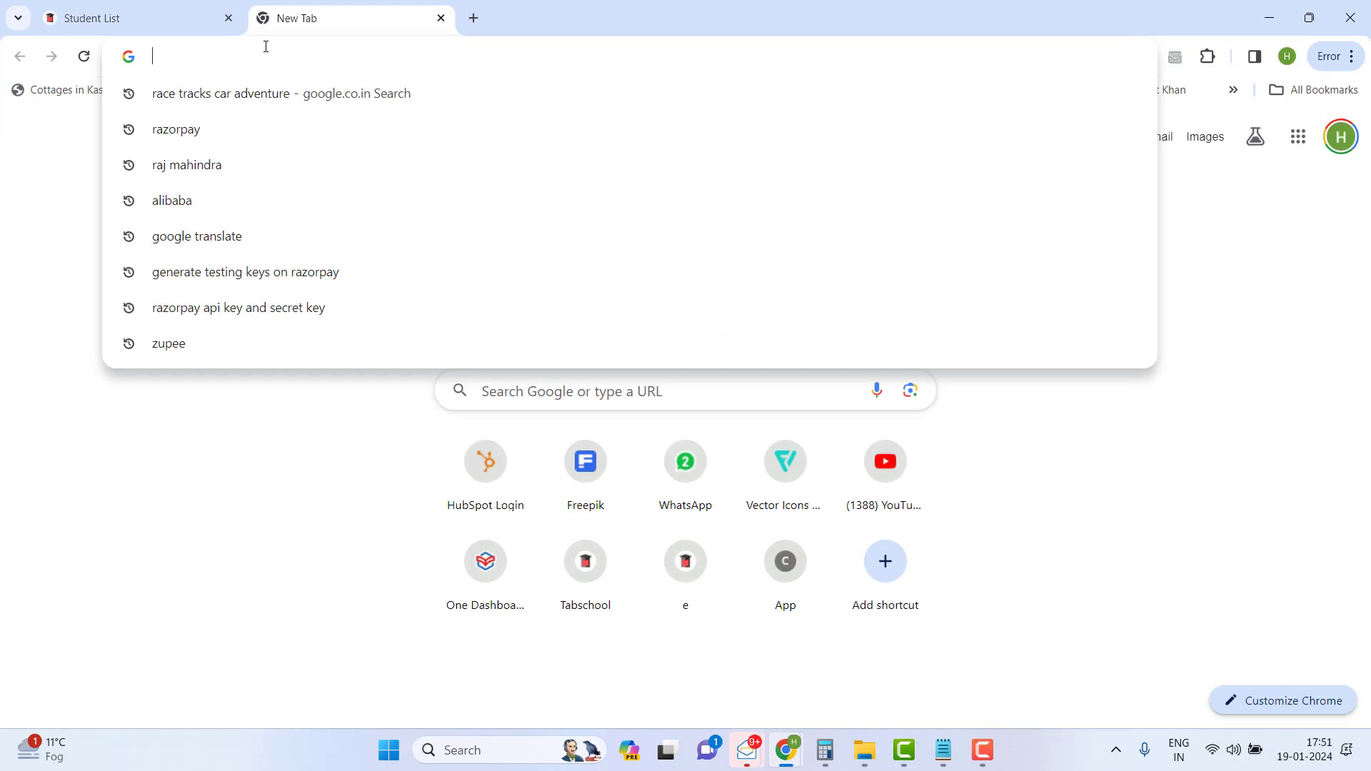
type("erp")
key("Right")
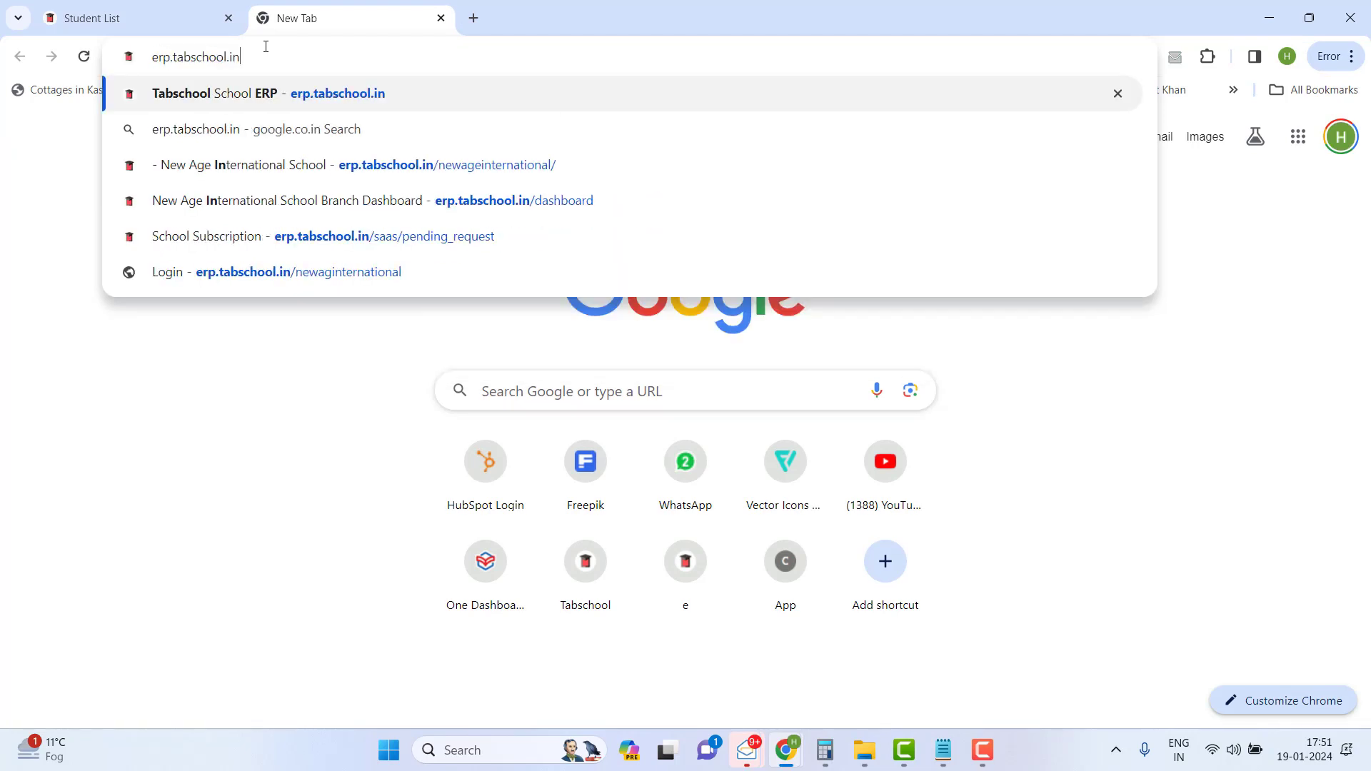
type("/")
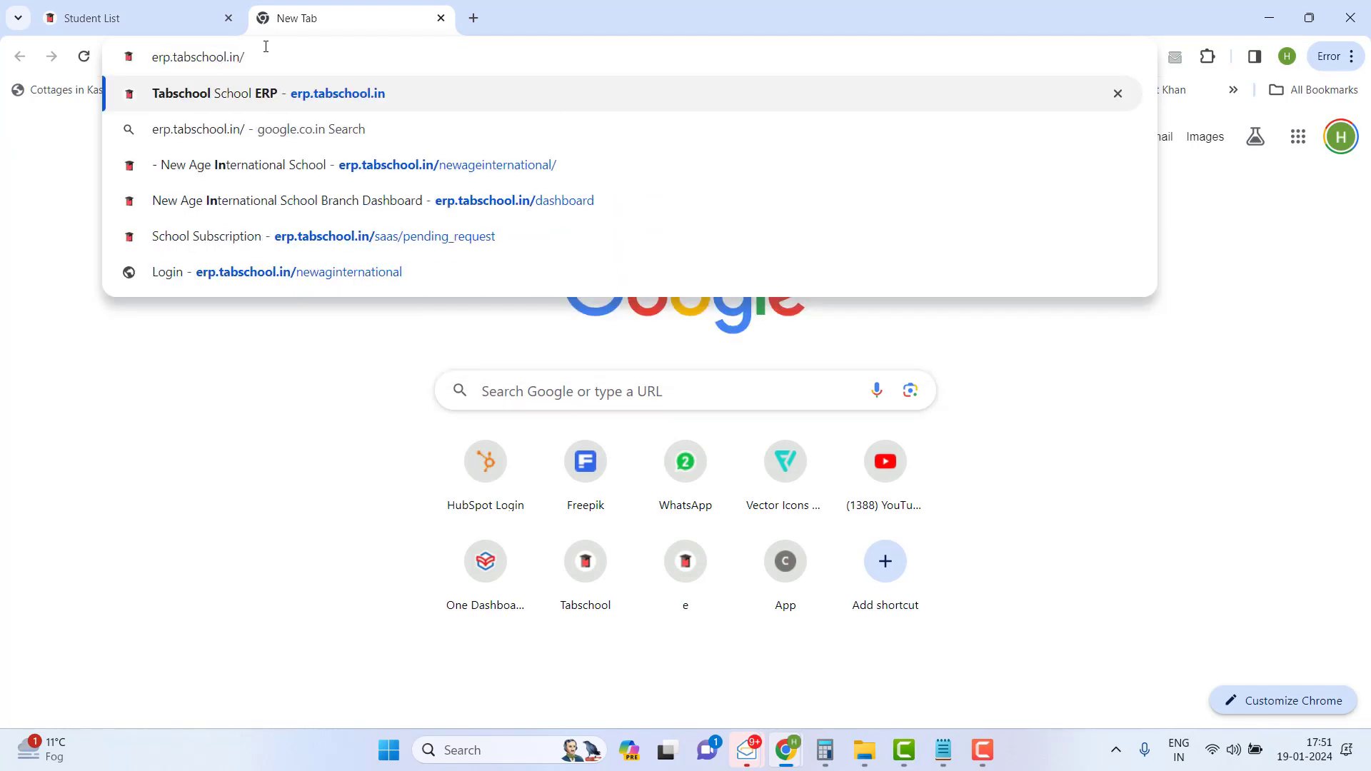
left_click(380, 165)
left_click_drag(239, 57, 368, 30)
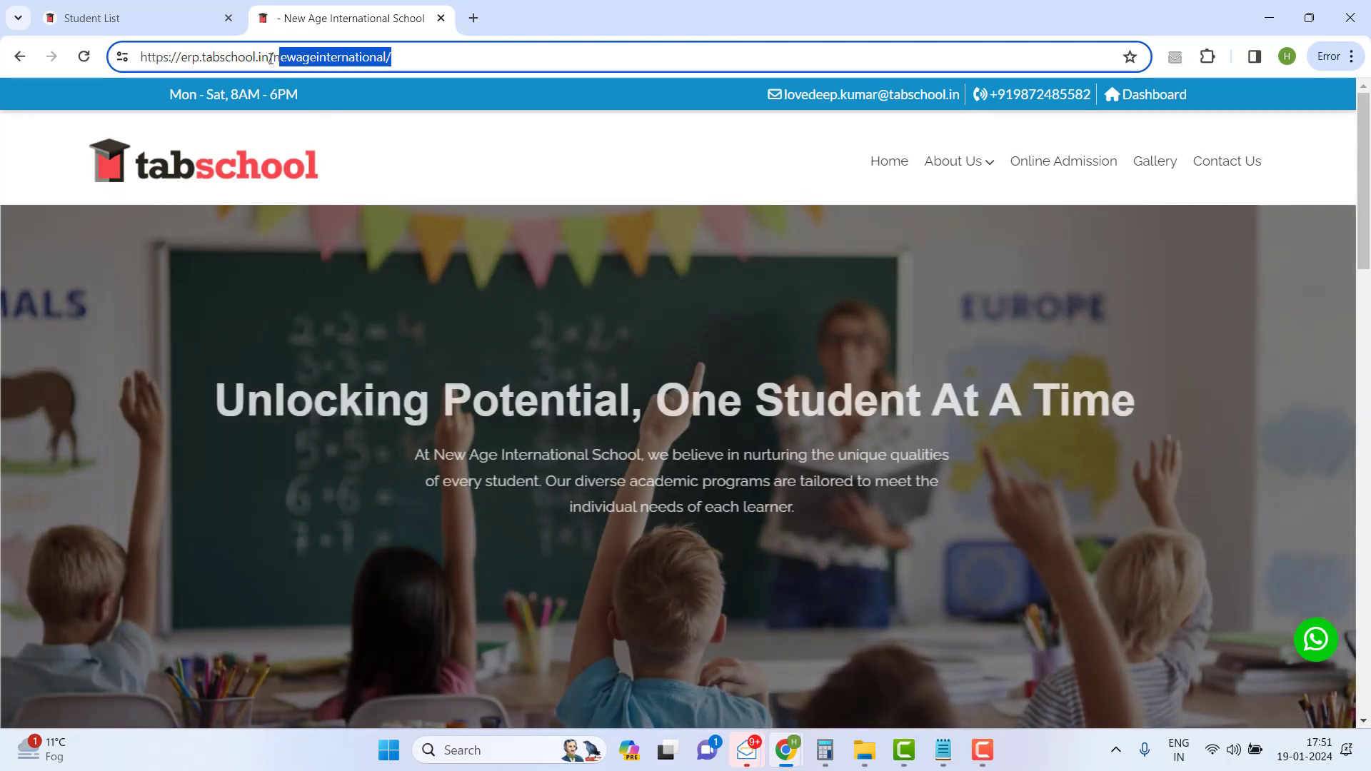
- Open the school's online admission form and review its class and section choices
left_click_drag(269, 57, 405, 41)
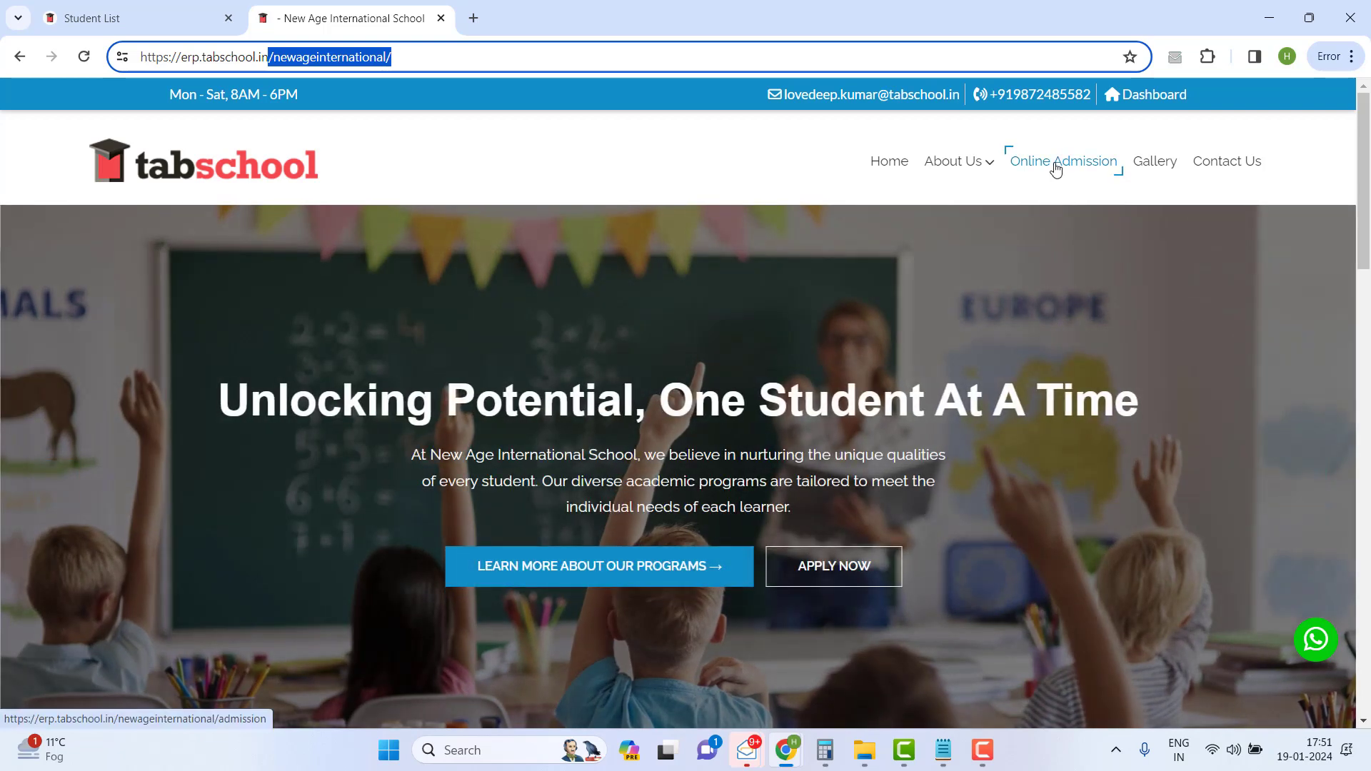
left_click(1056, 168)
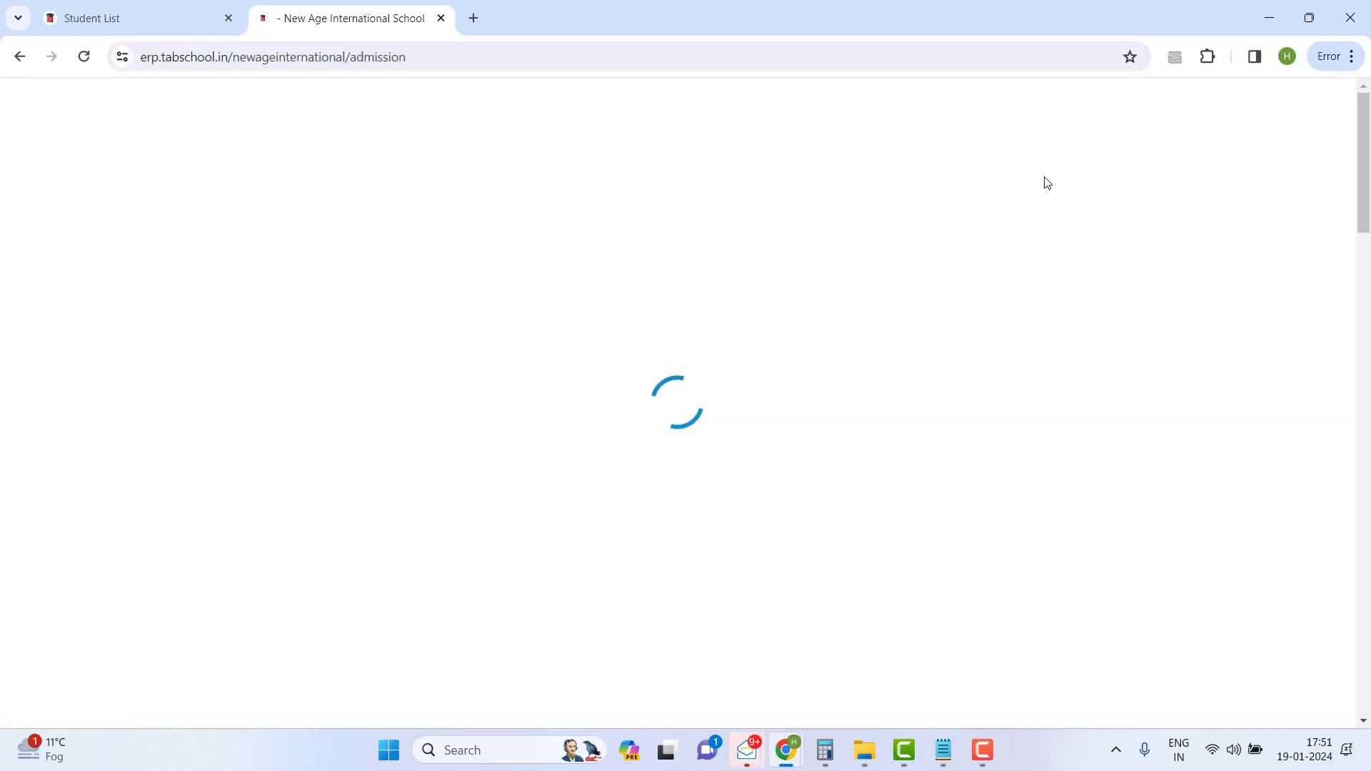
scroll(372, 407, "down", 3)
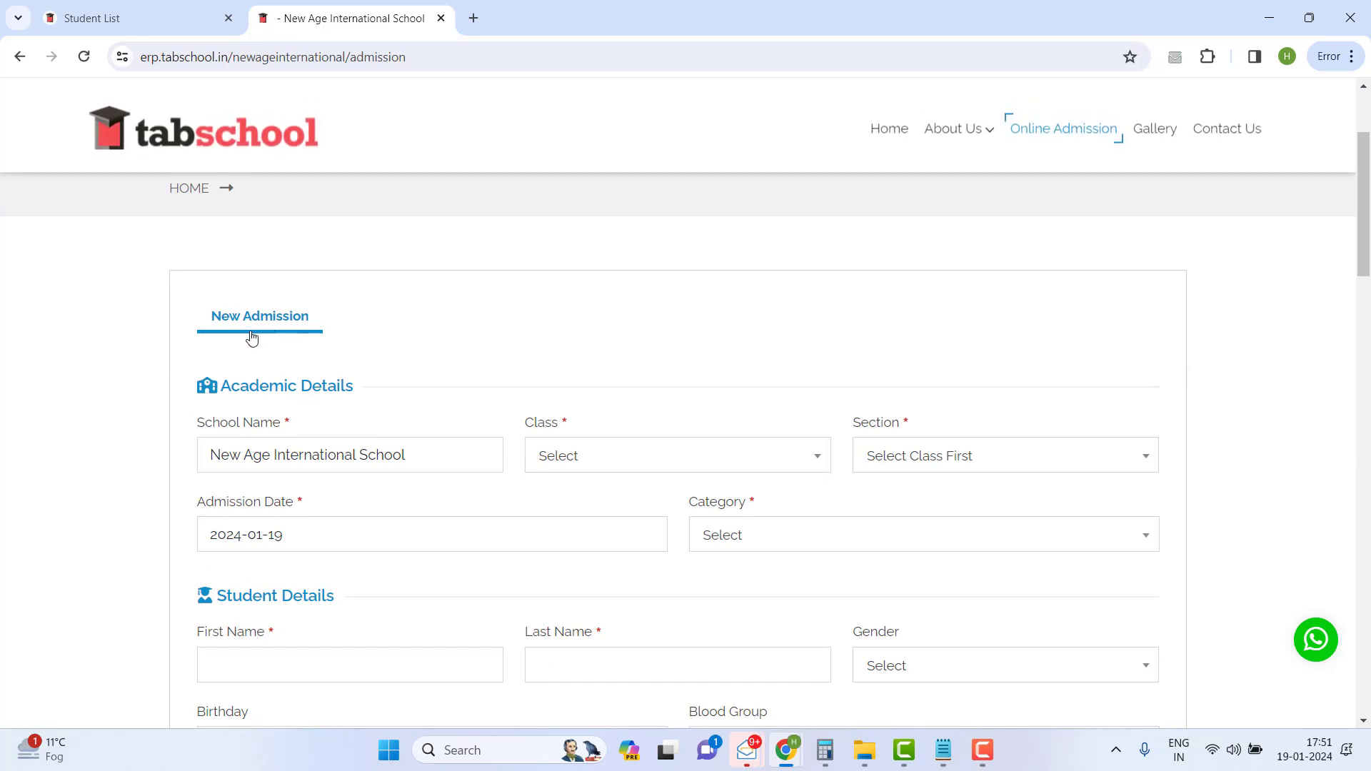
left_click(693, 466)
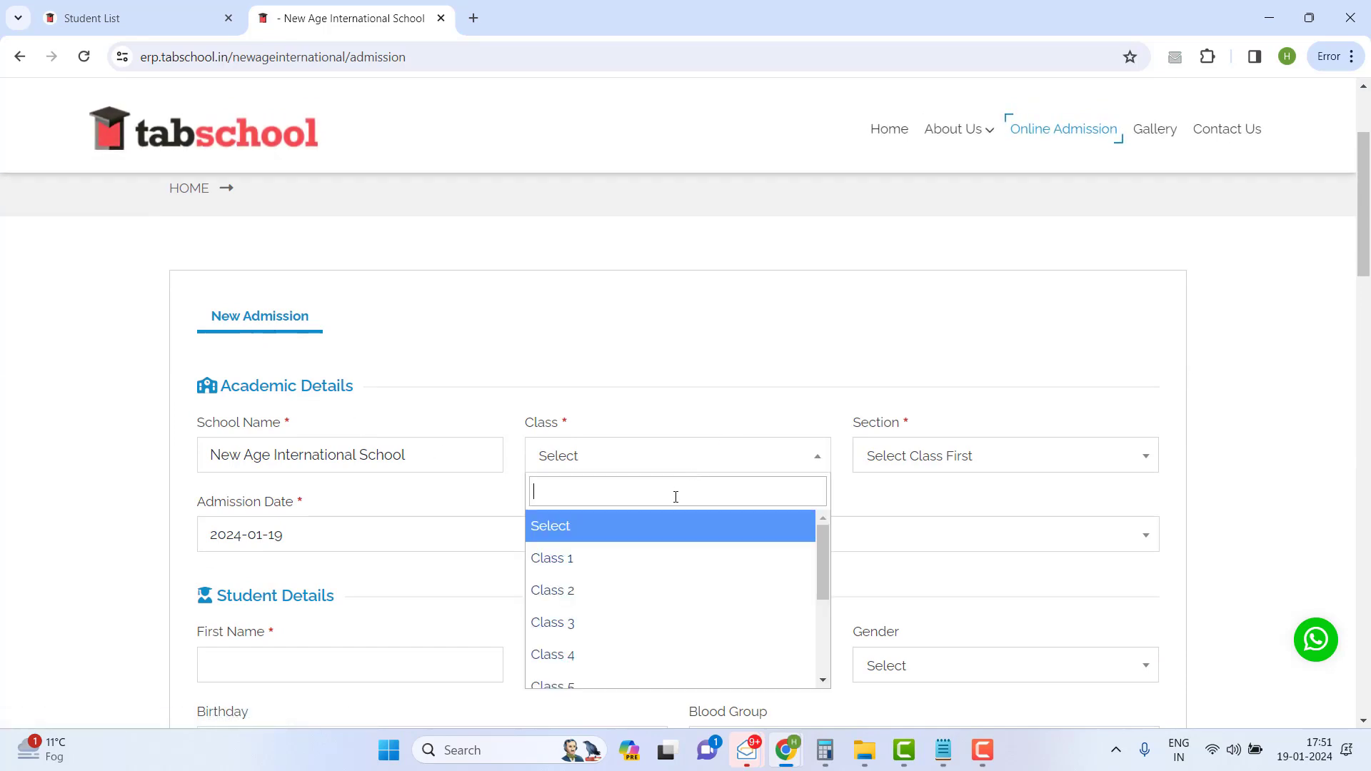
scroll(651, 619, "down", 2)
left_click(883, 475)
left_click(990, 350)
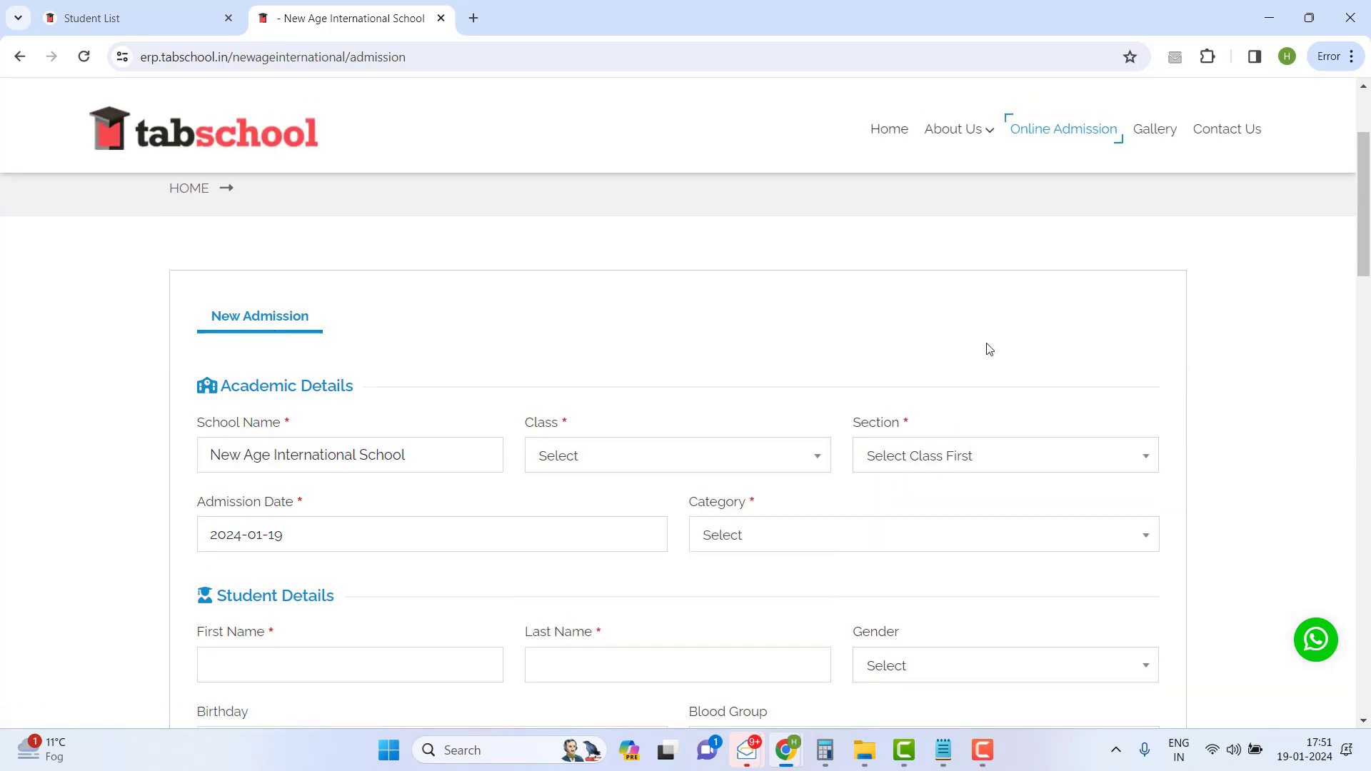
left_click(892, 464)
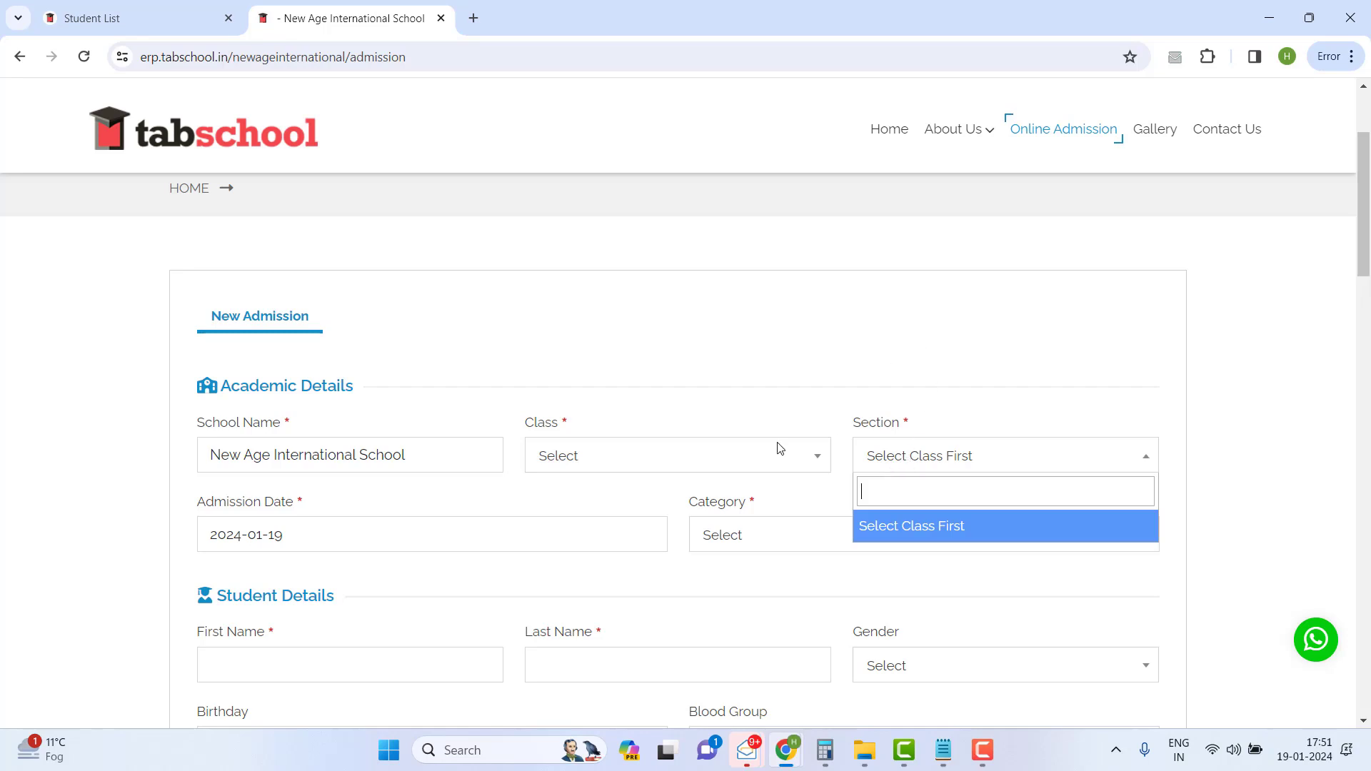
left_click(645, 443)
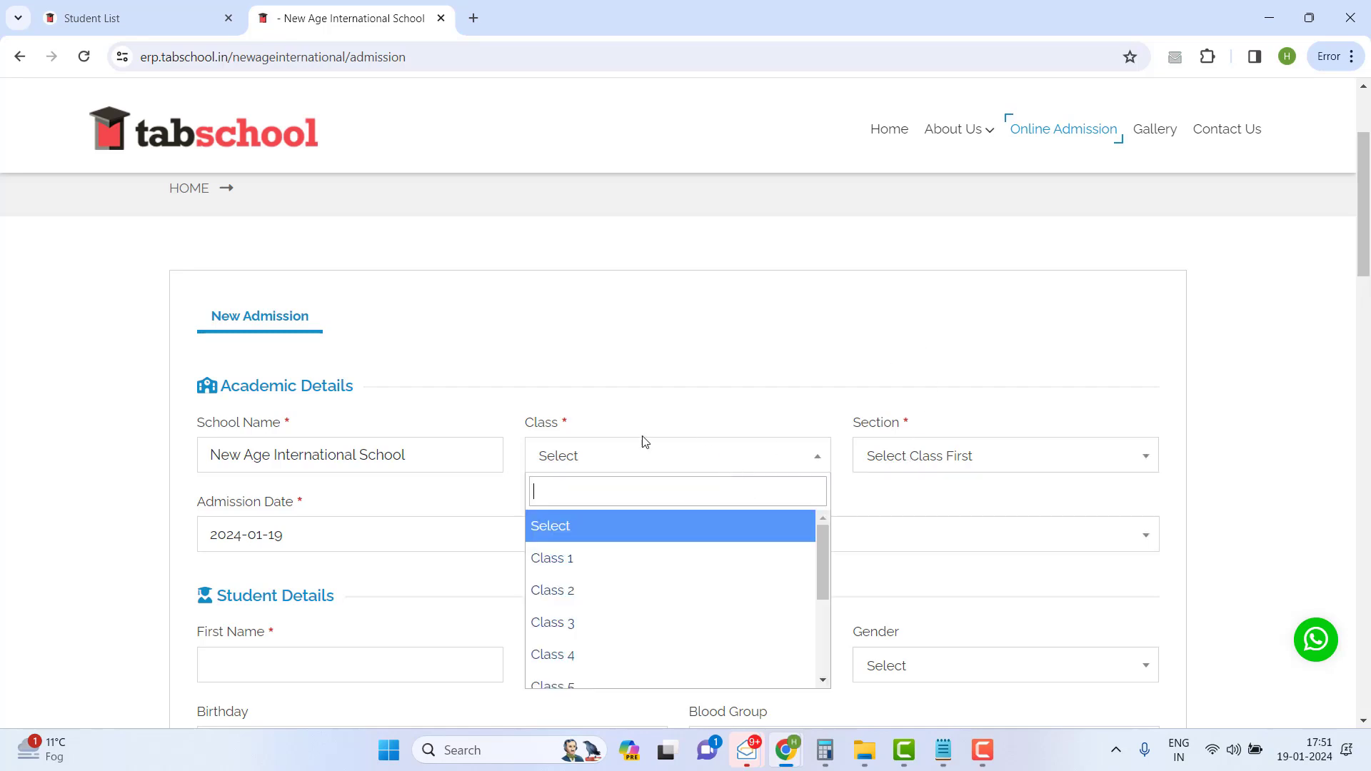
left_click(740, 384)
- Check the admission date calendar and student categories, scroll the form, then return to Student List
left_click(360, 547)
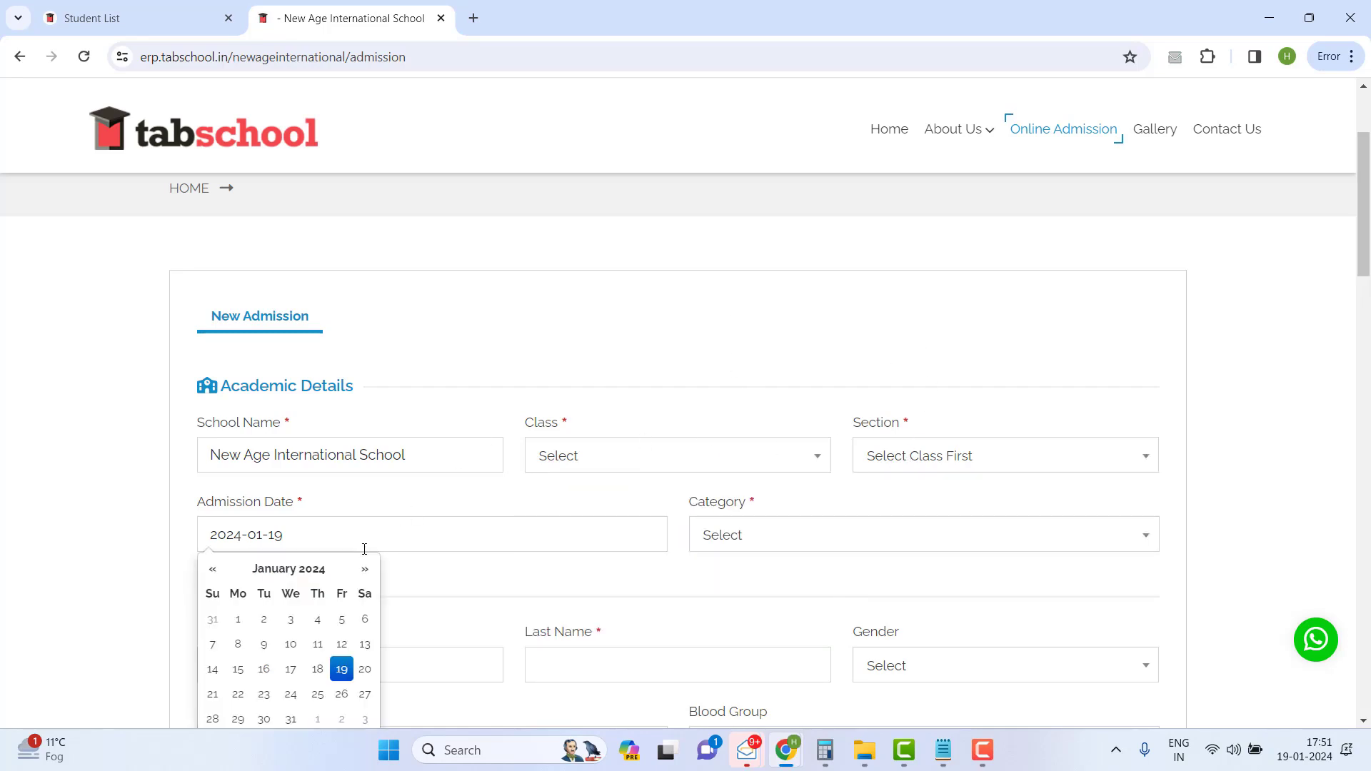
left_click(837, 546)
left_click(650, 525)
scroll(529, 517, "down", 3)
left_click(139, 455)
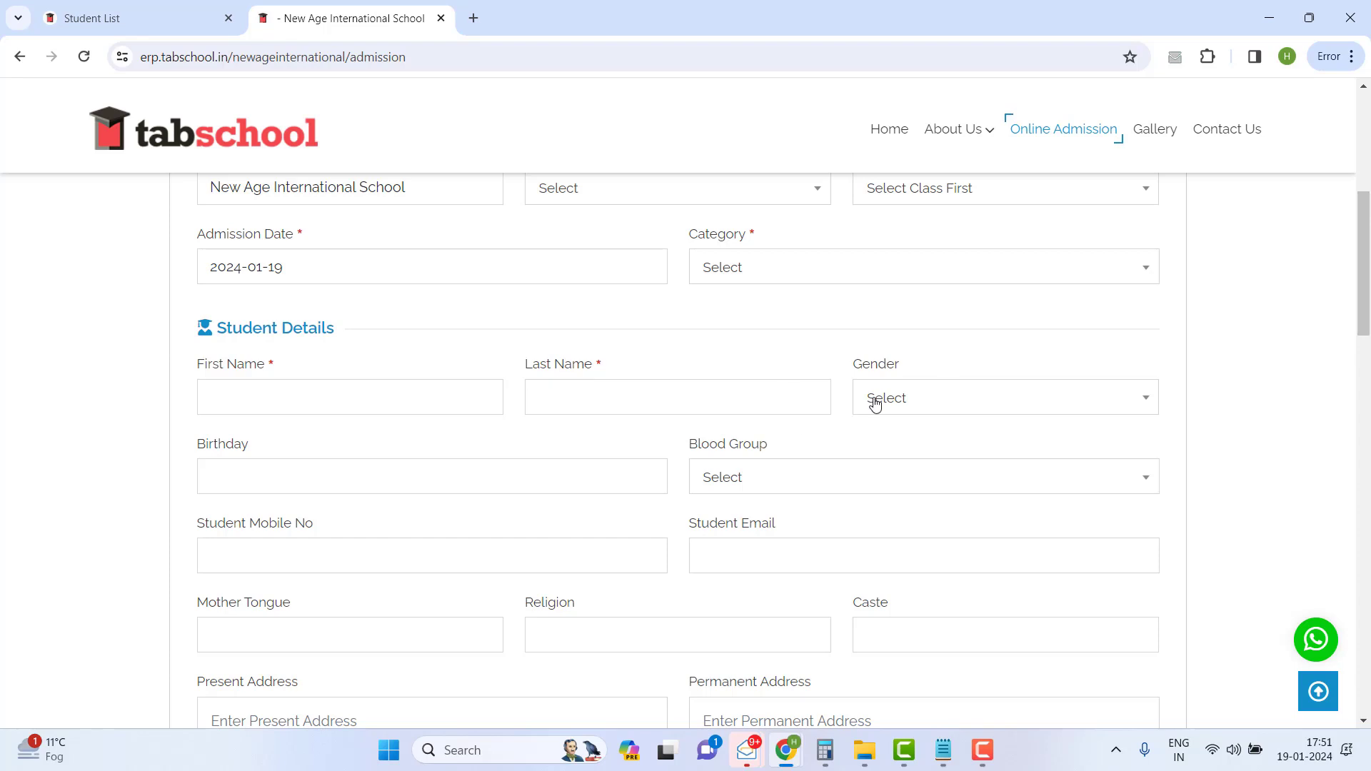
left_click(626, 397)
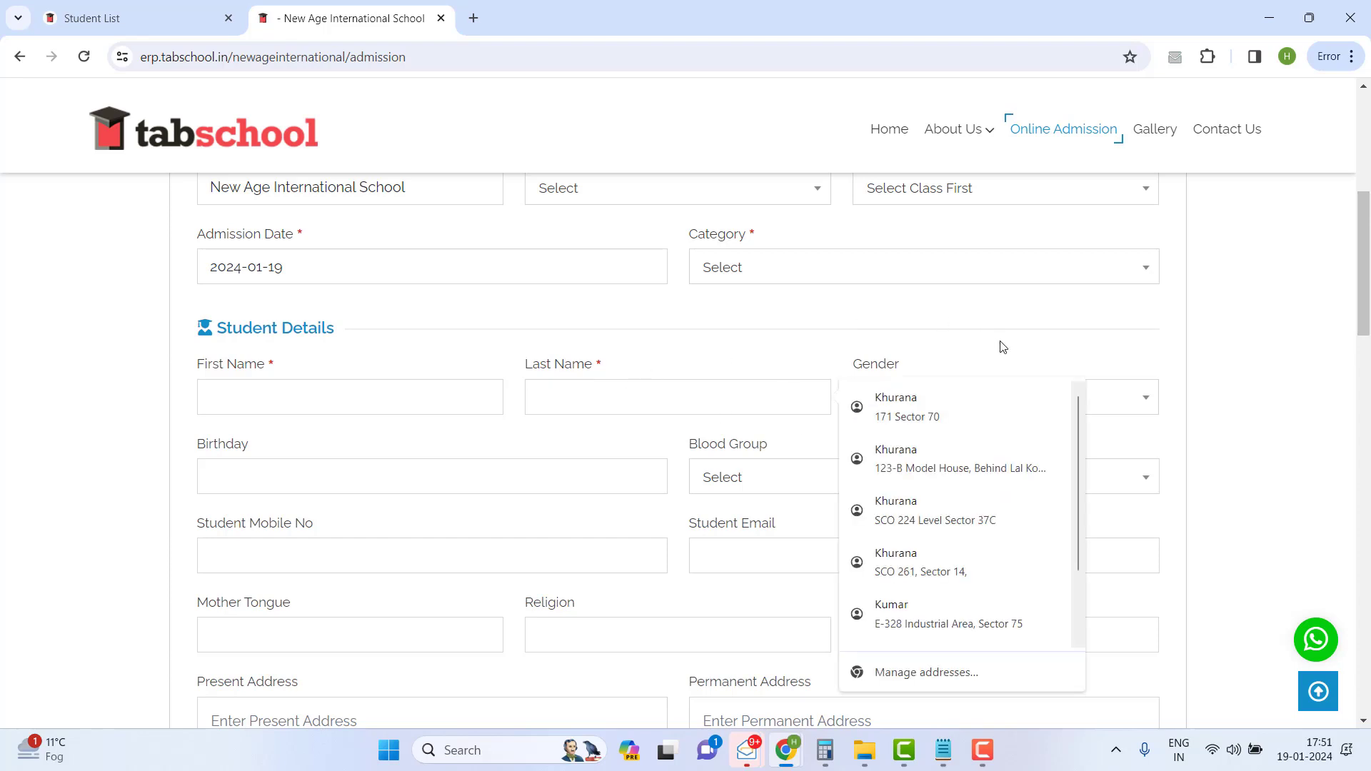
scroll(695, 154, "down", 2)
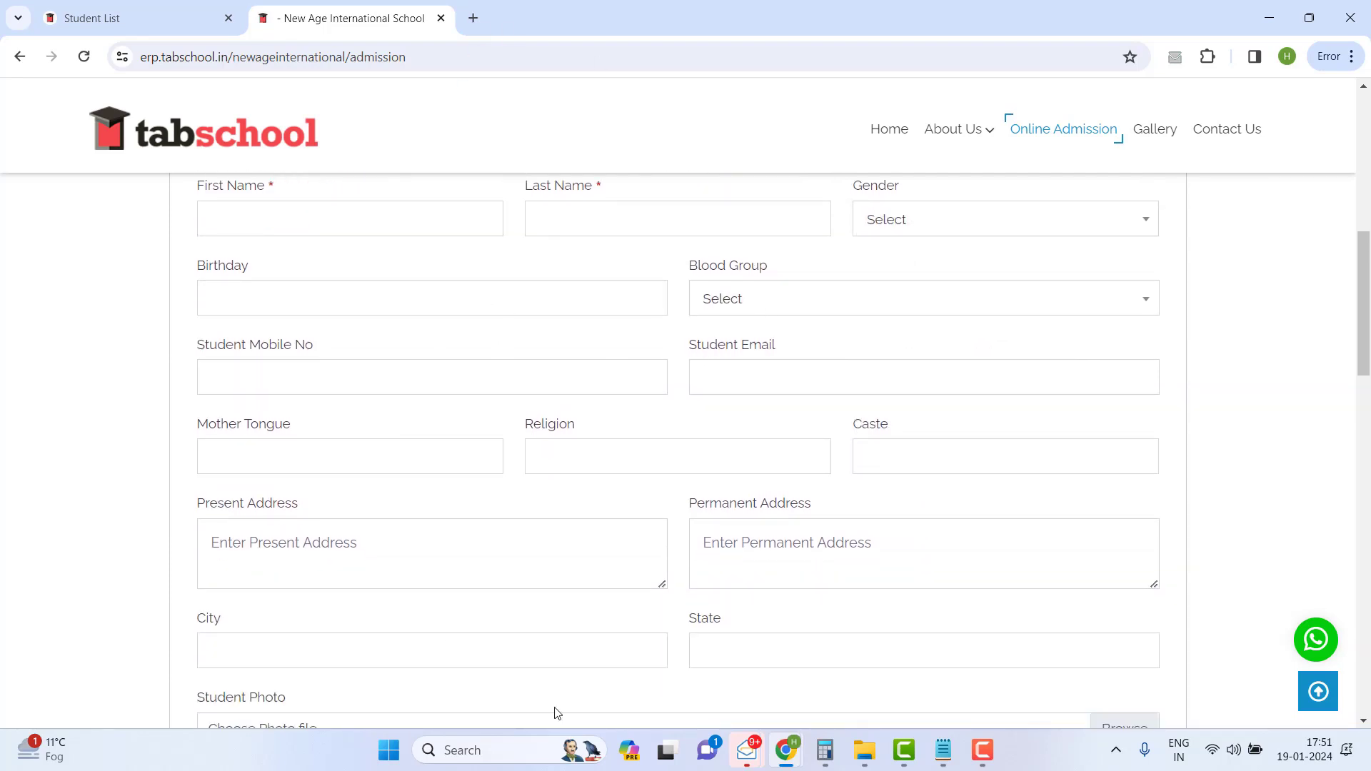
scroll(776, 470, "down", 3)
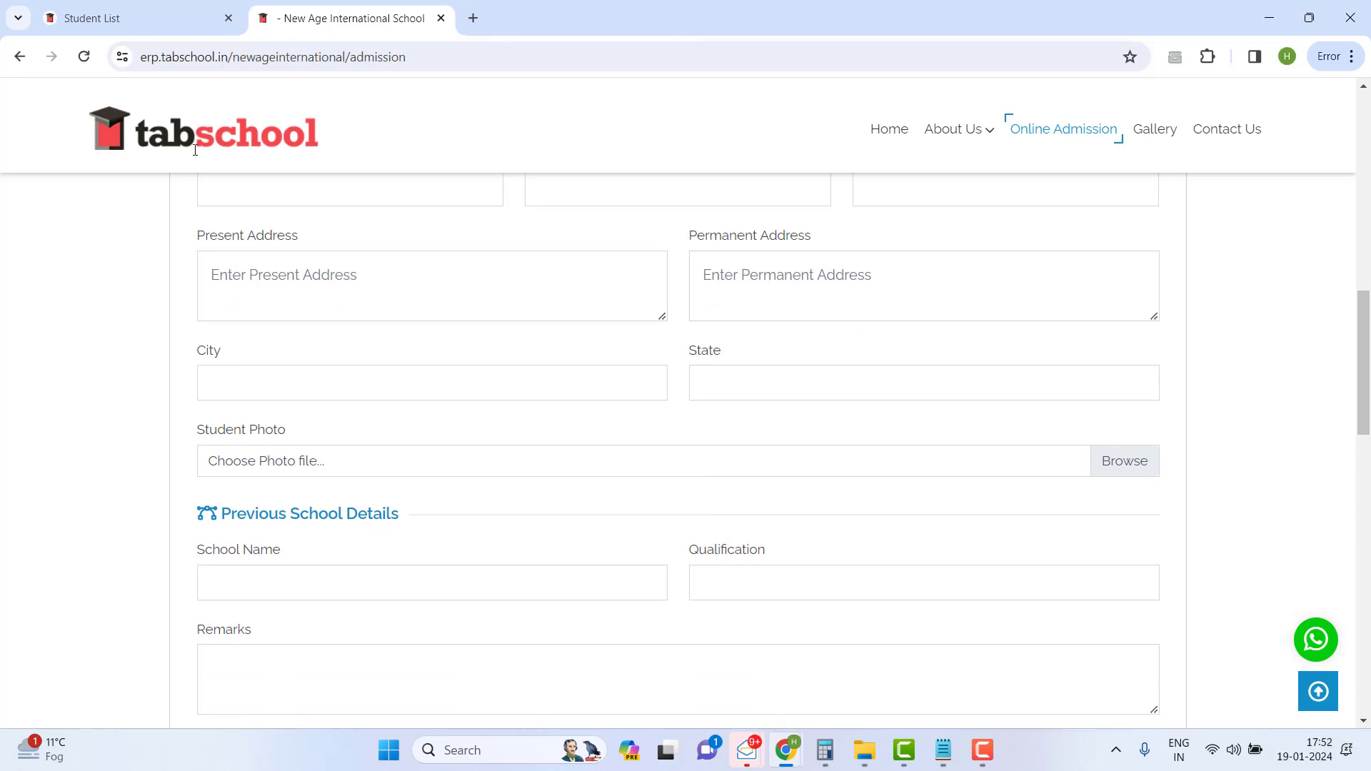
left_click(135, 24)
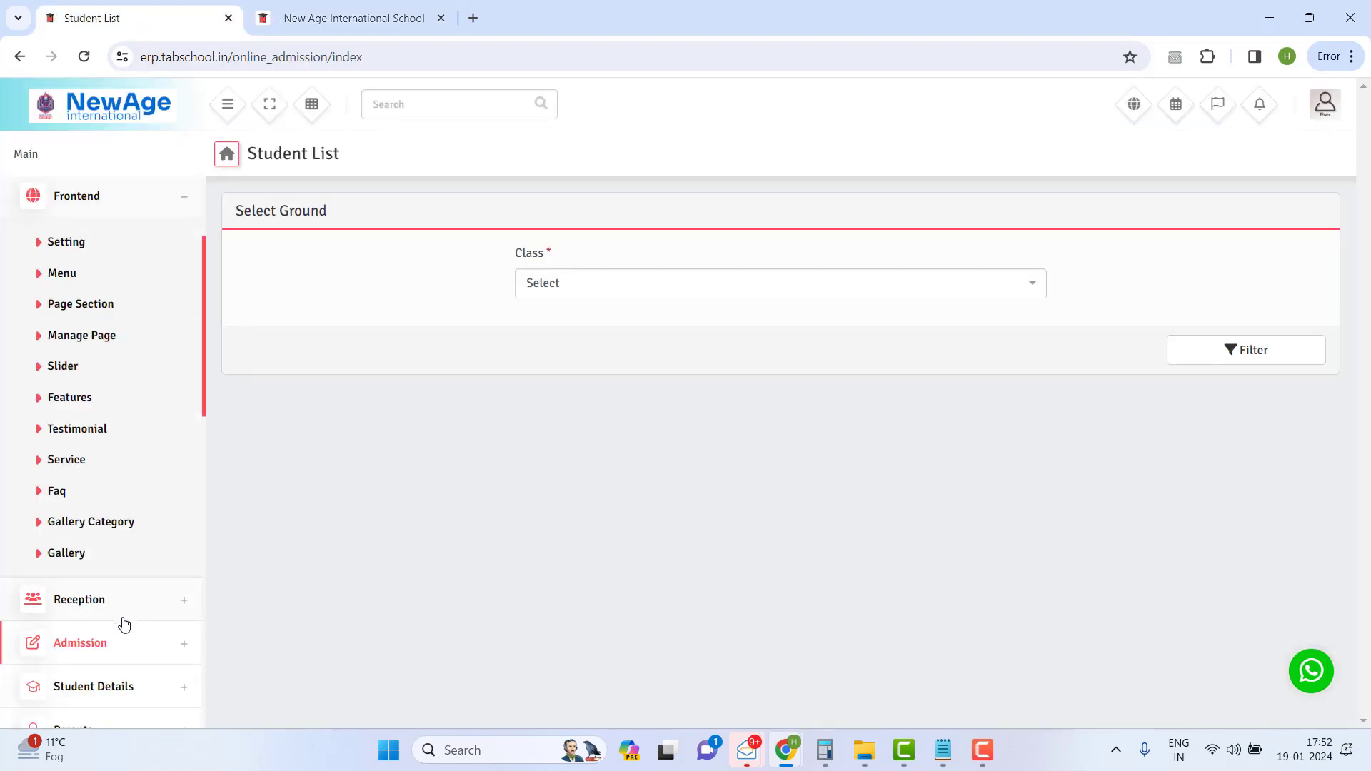
- Expand Admission in the sidebar and switch back to the school's New Admission form
left_click(107, 641)
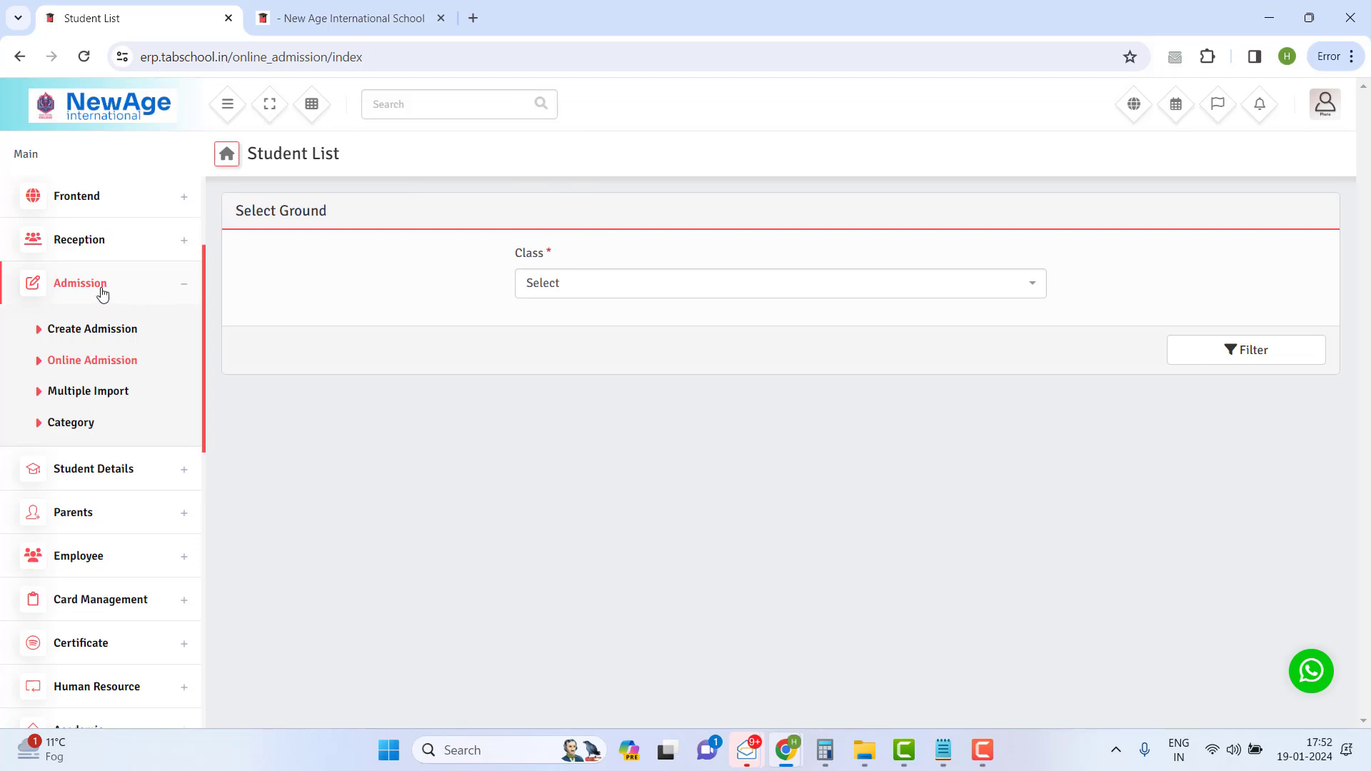
left_click(334, 9)
scroll(491, 350, "up", 5)
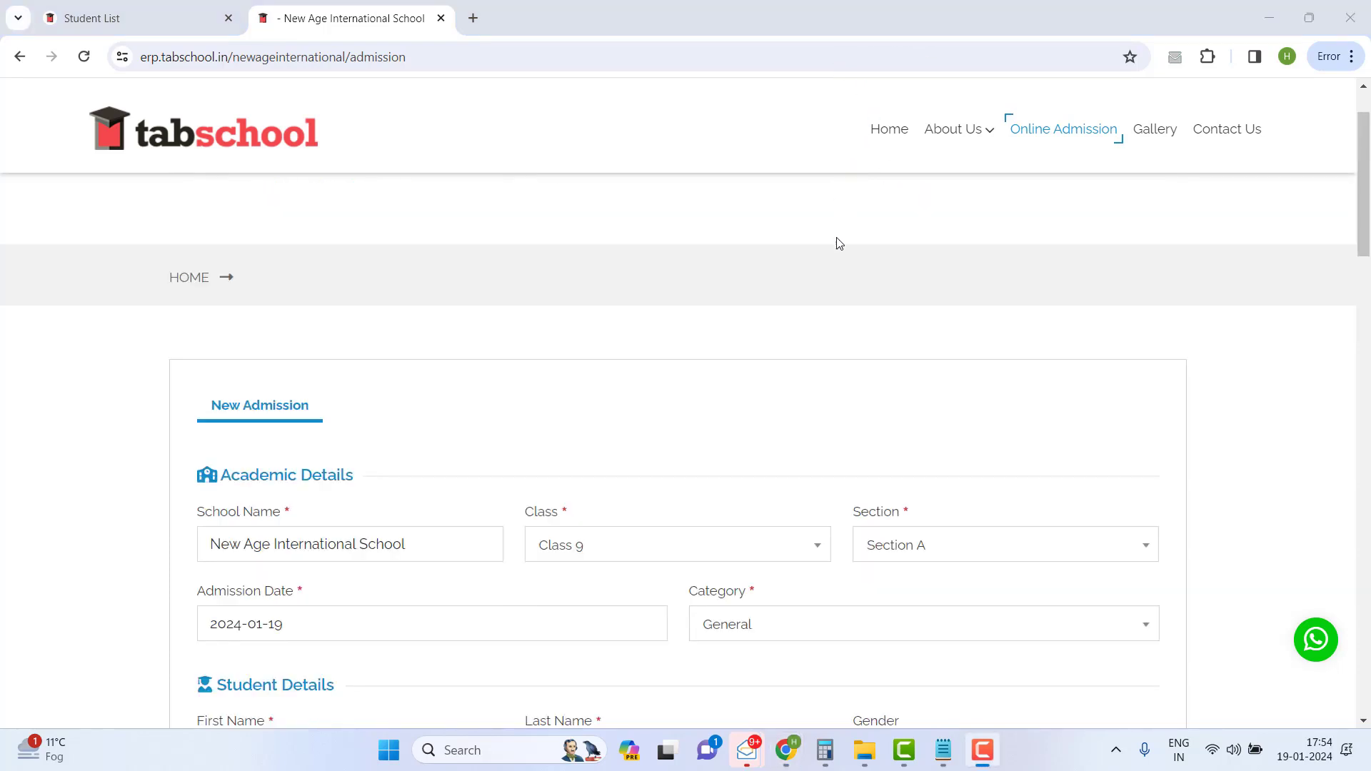
- Submit the filled admission form with GeM-Bidding-5782554.pdf uploaded under Upload Documents
scroll(839, 243, "down", 1)
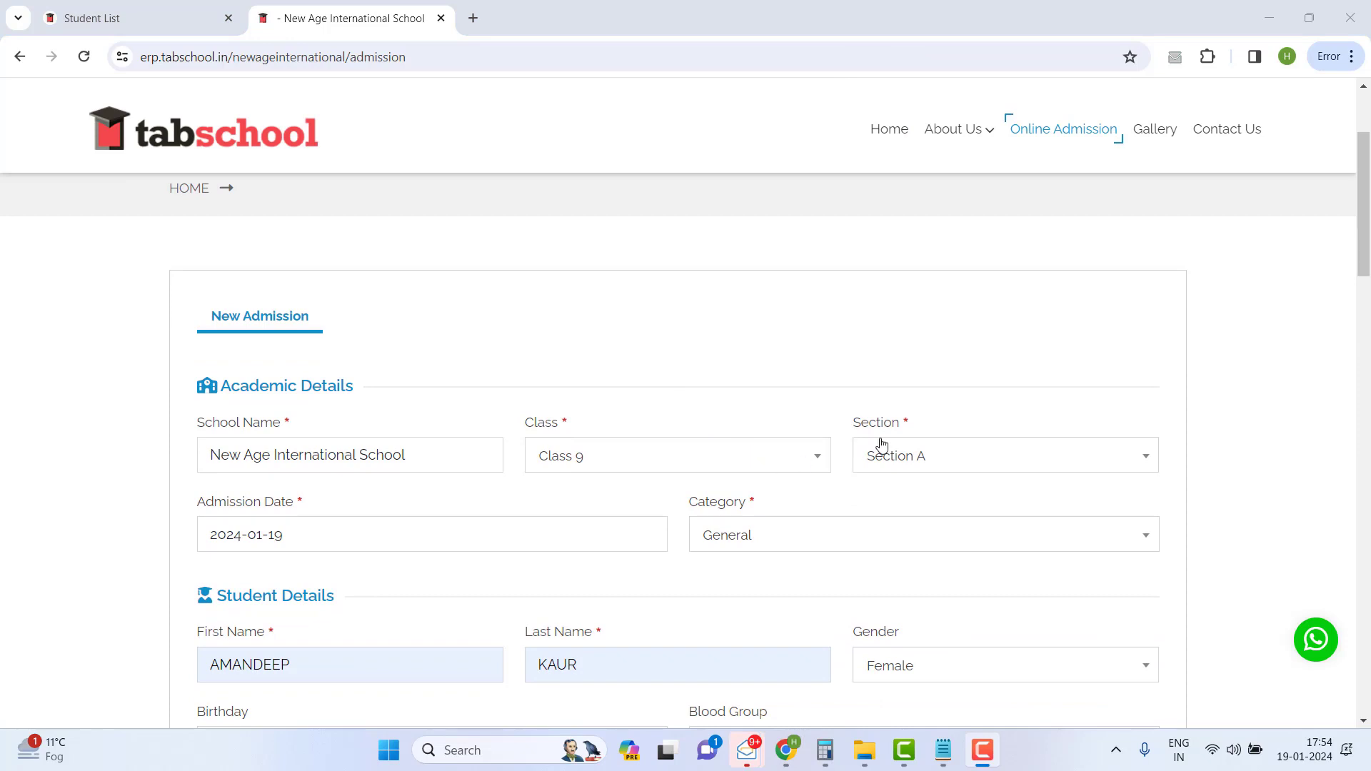
scroll(392, 422, "down", 10)
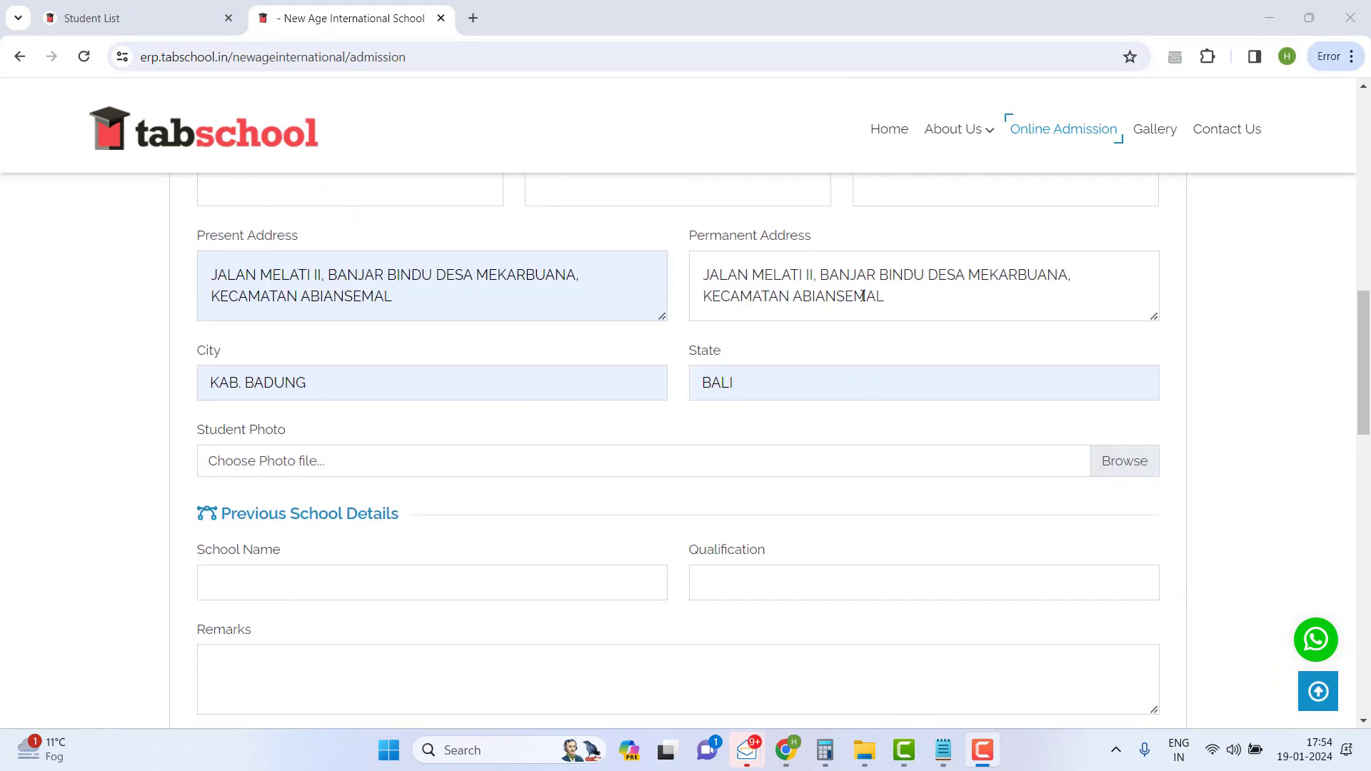
scroll(685, 336, "down", 13)
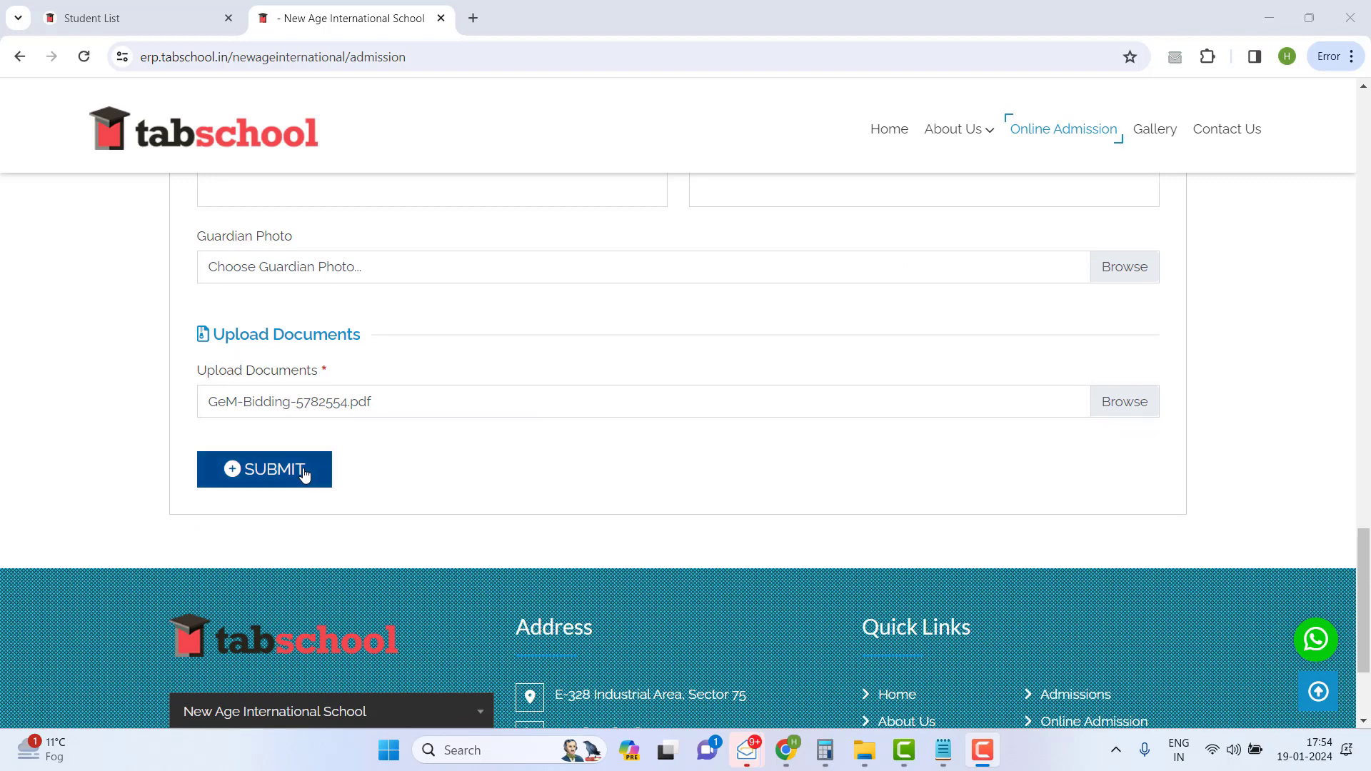
left_click(304, 474)
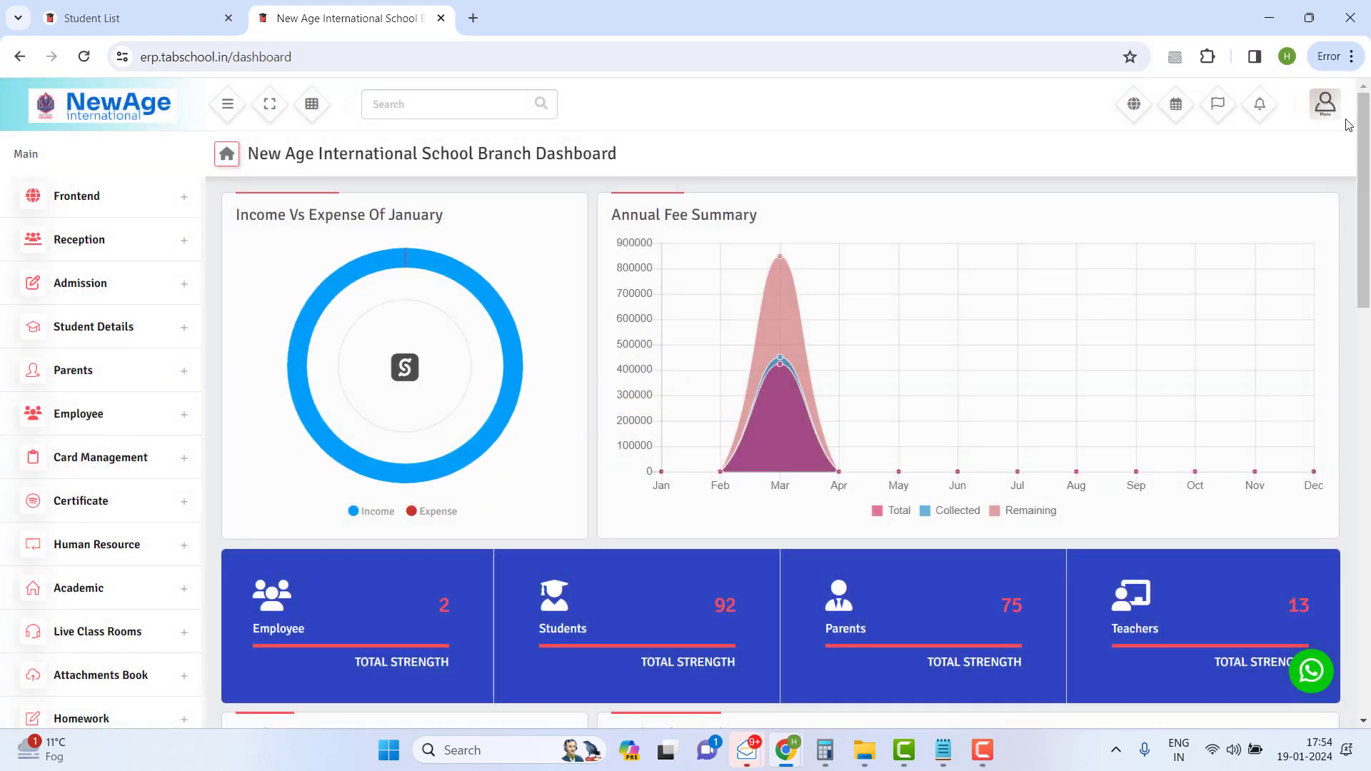
- Log out of the admin dashboard and switch back to the Student List tab
left_click(1325, 103)
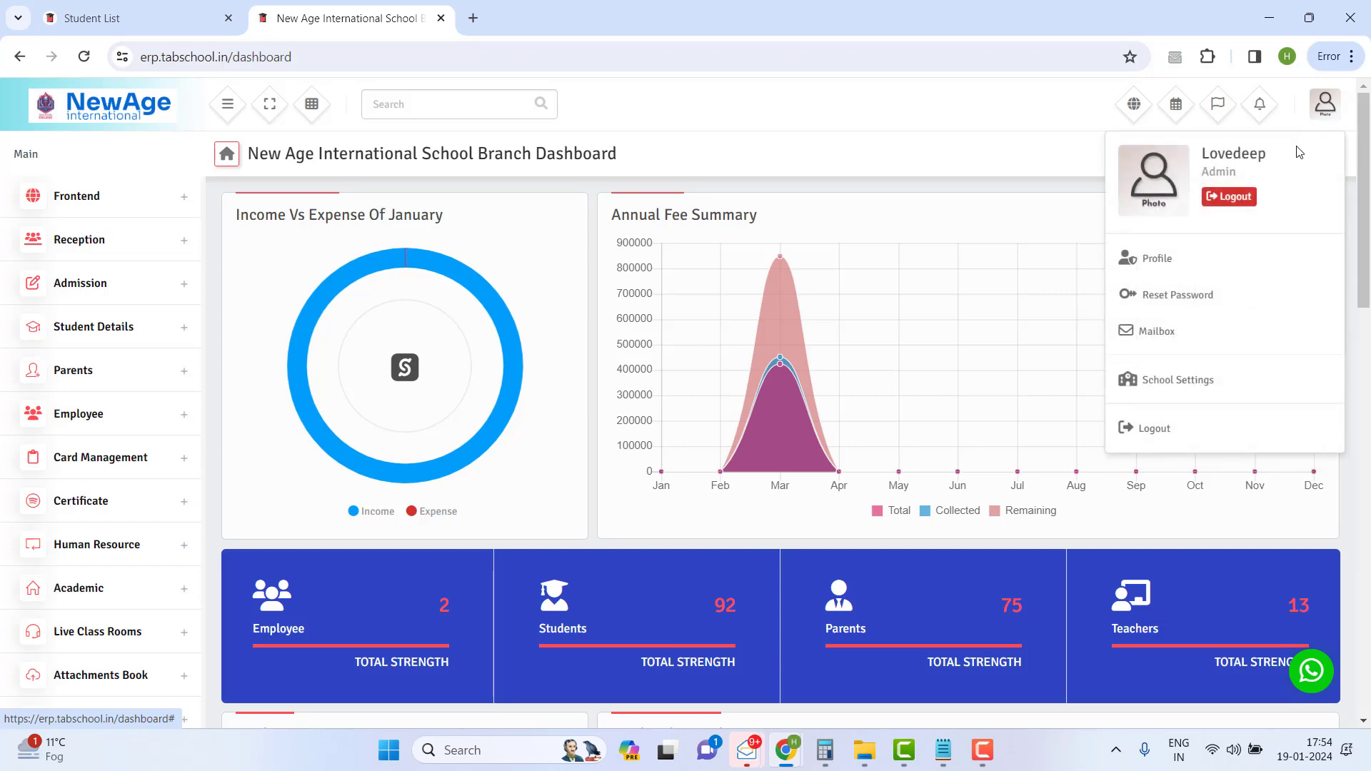
left_click(1156, 432)
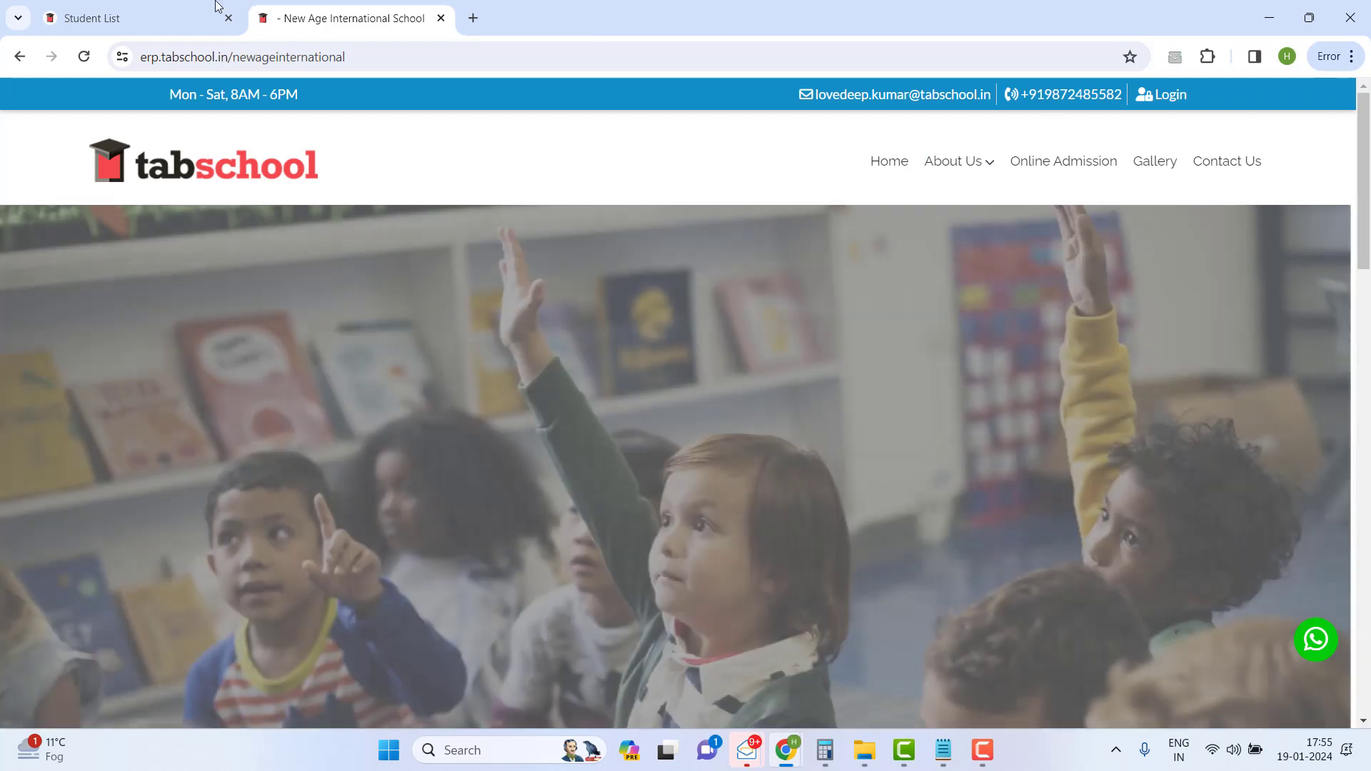
left_click(173, 17)
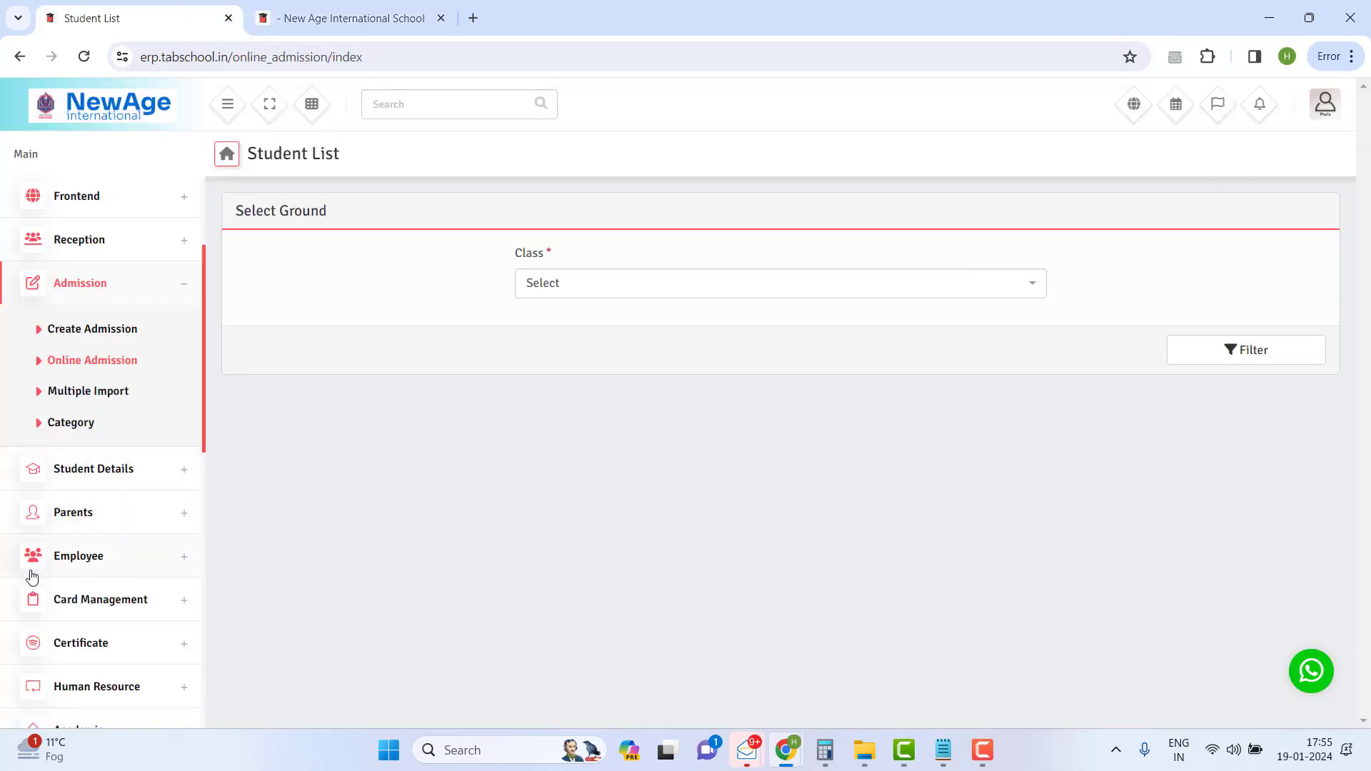
- Log back in with username admin and the account password, dismissing the password-save prompt
left_click(100, 371)
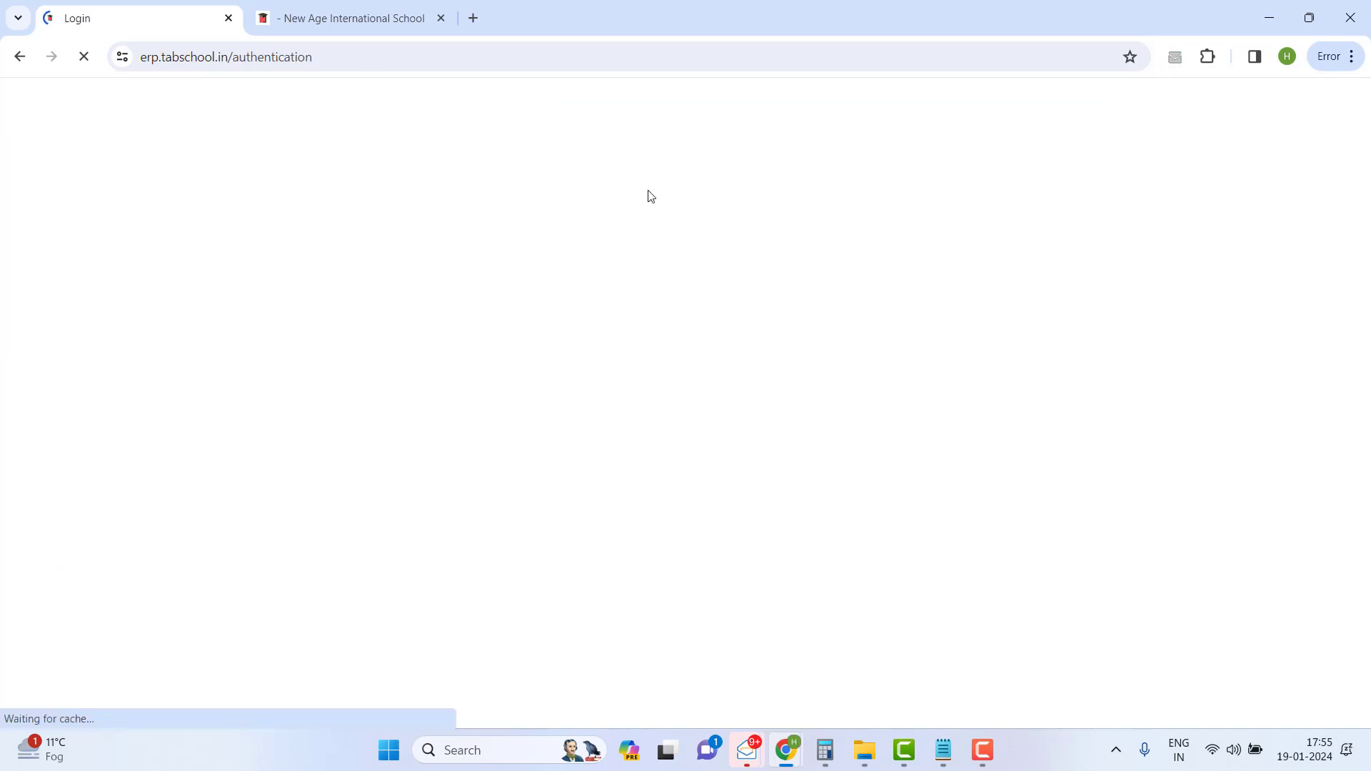
left_click(752, 401)
key("ctrl+a")
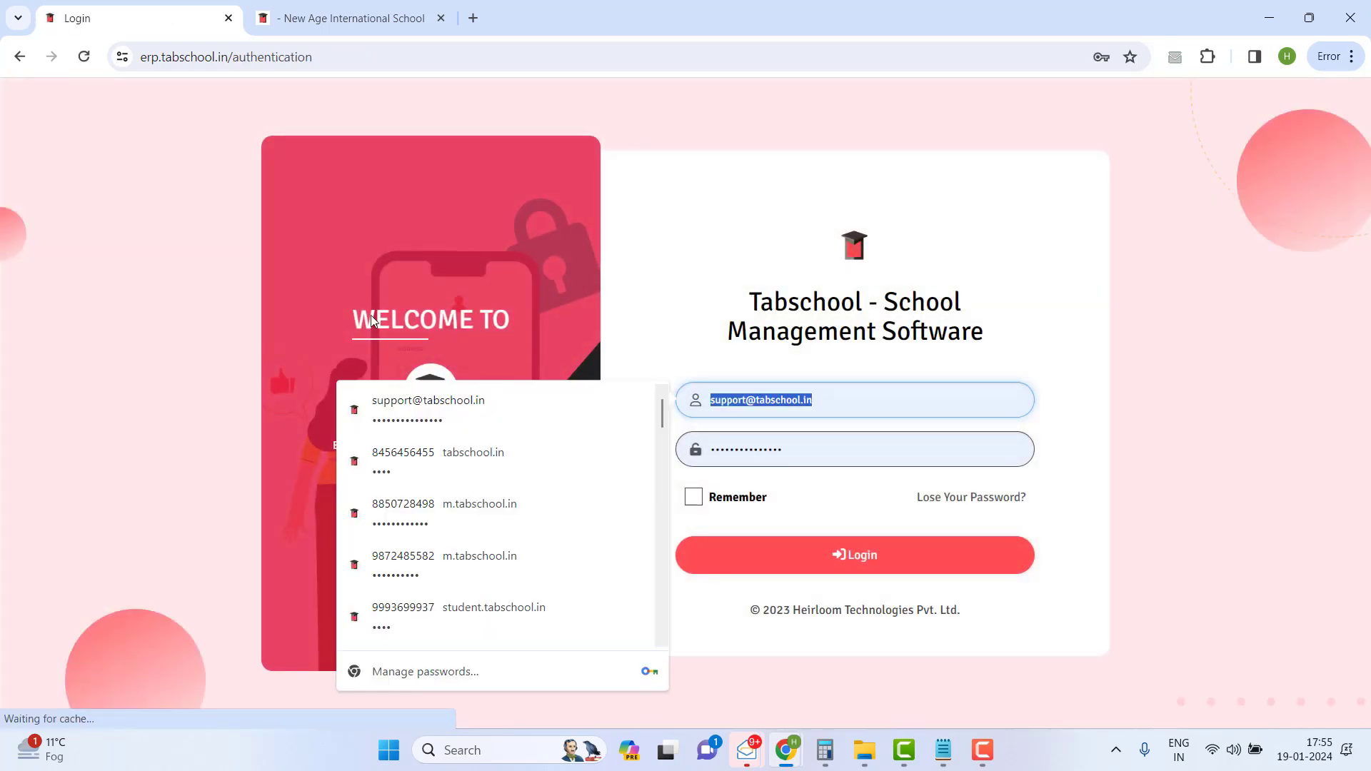
type("admin")
key("Tab")
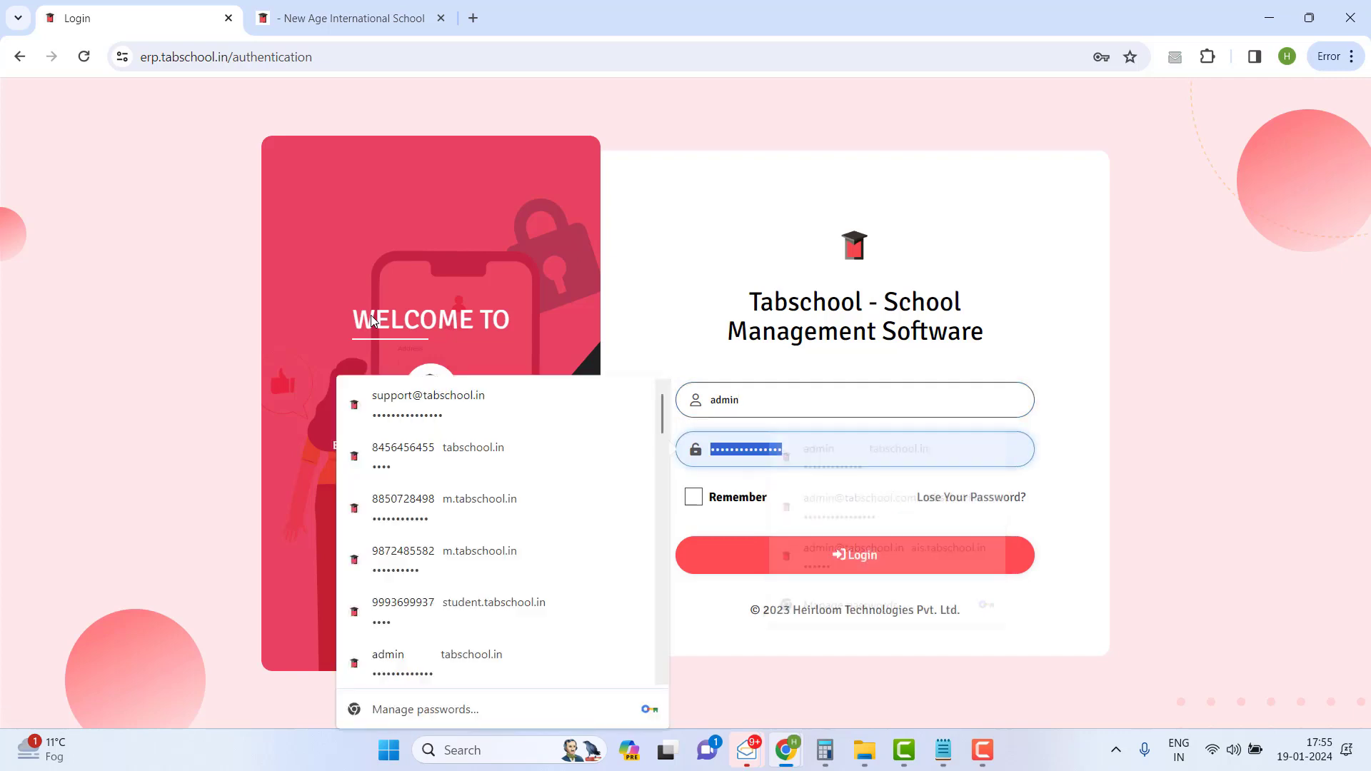
type("a")
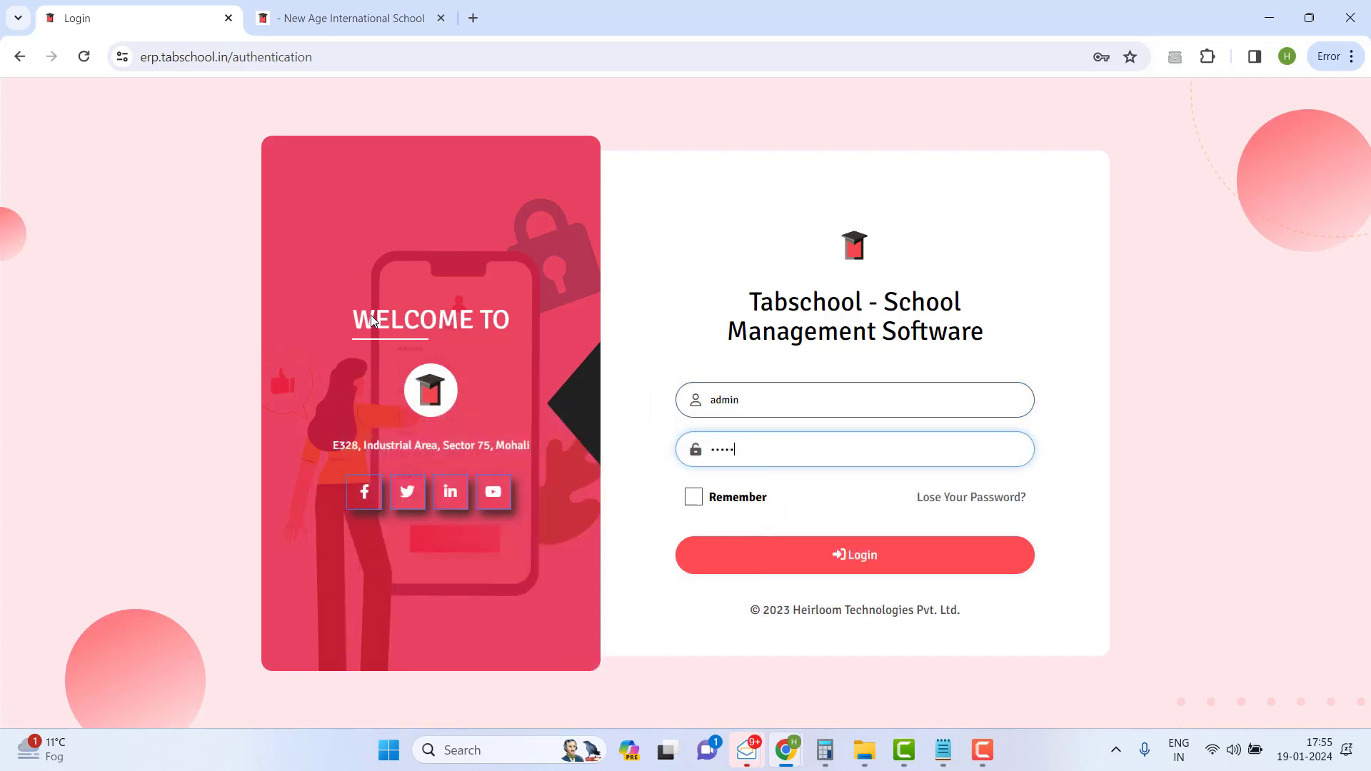
left_click(762, 576)
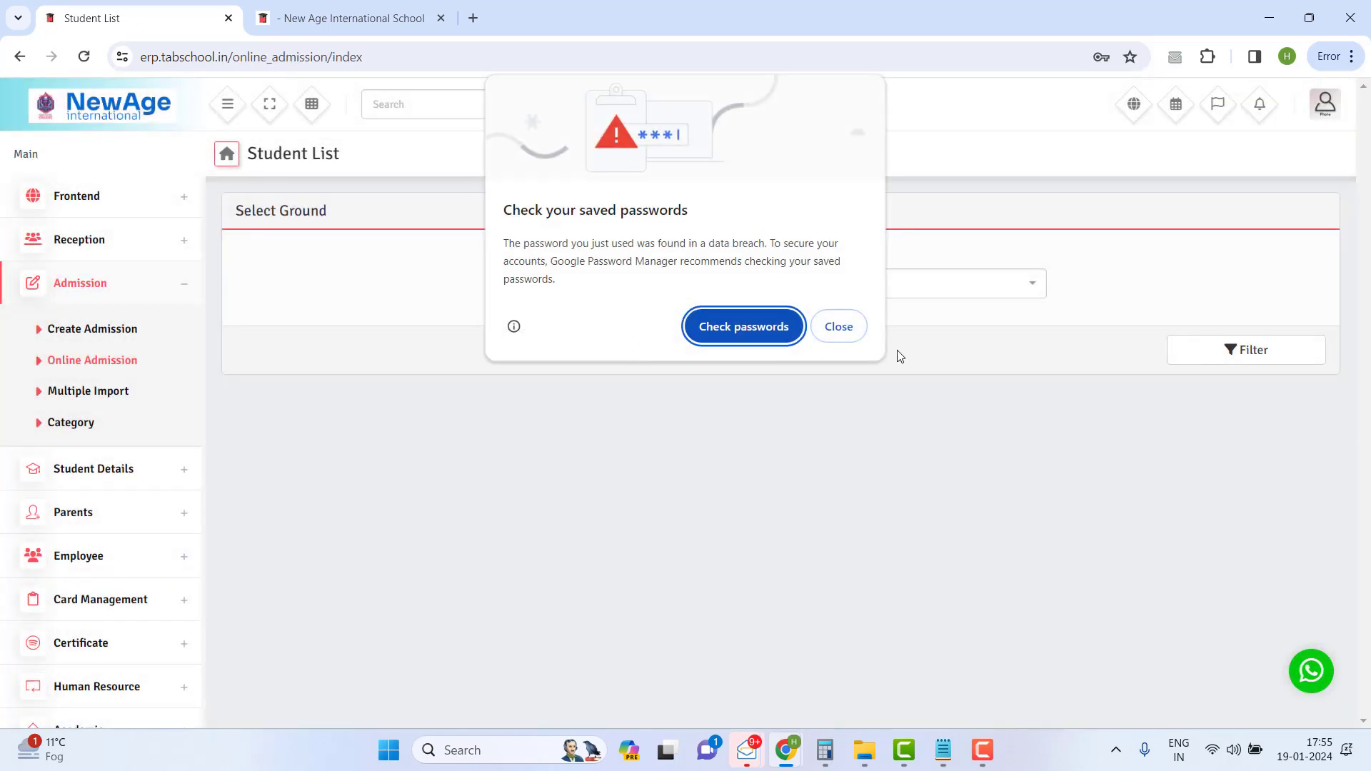
left_click(842, 327)
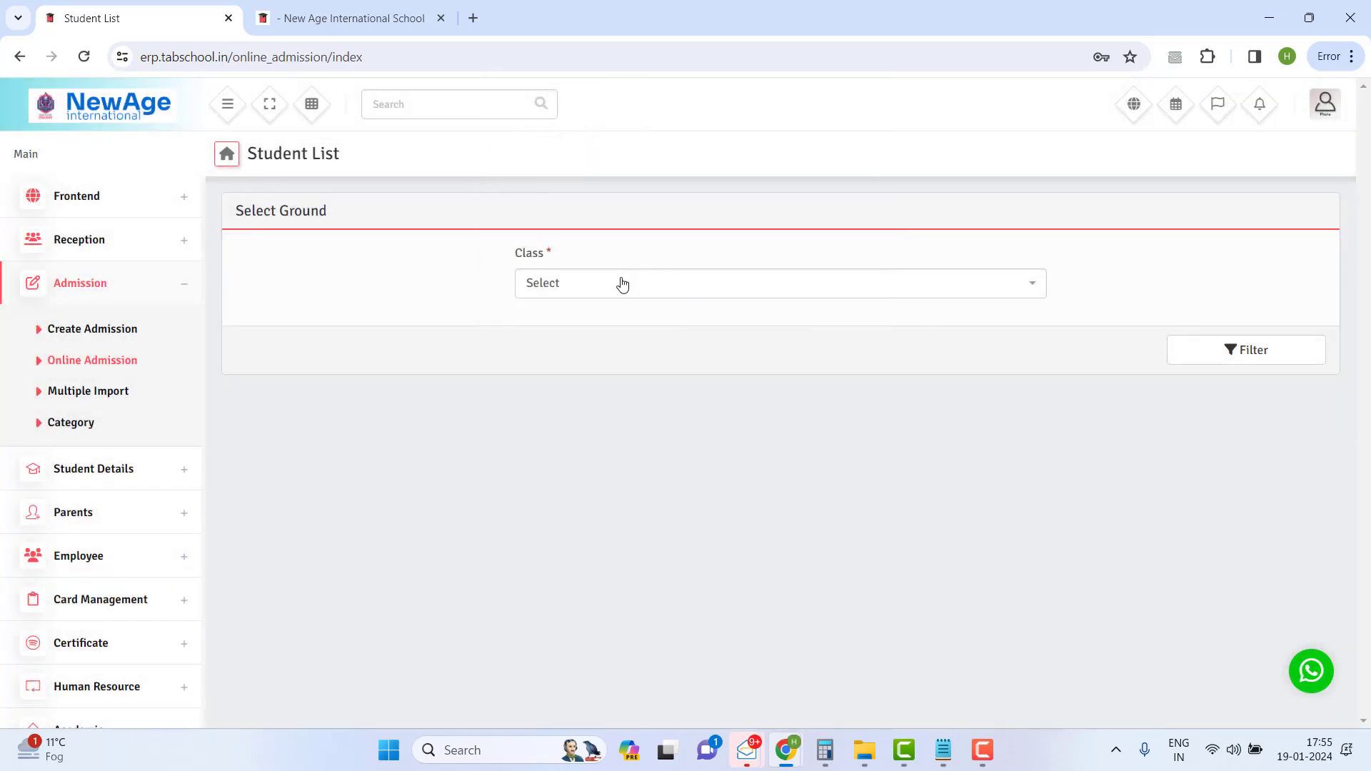
- Filter the Online Admission List by Class 9
left_click(621, 284)
scroll(636, 388, "down", 2)
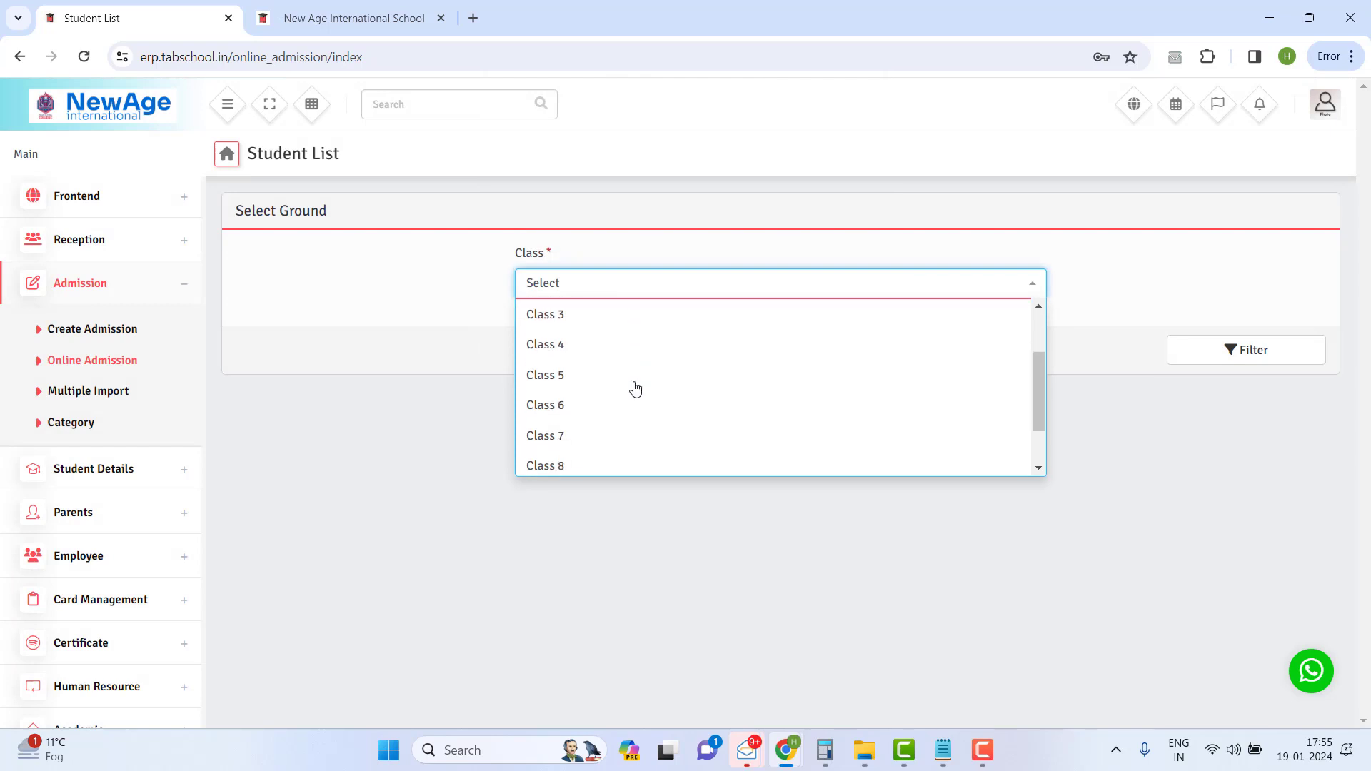
scroll(582, 443, "down", 1)
left_click(579, 431)
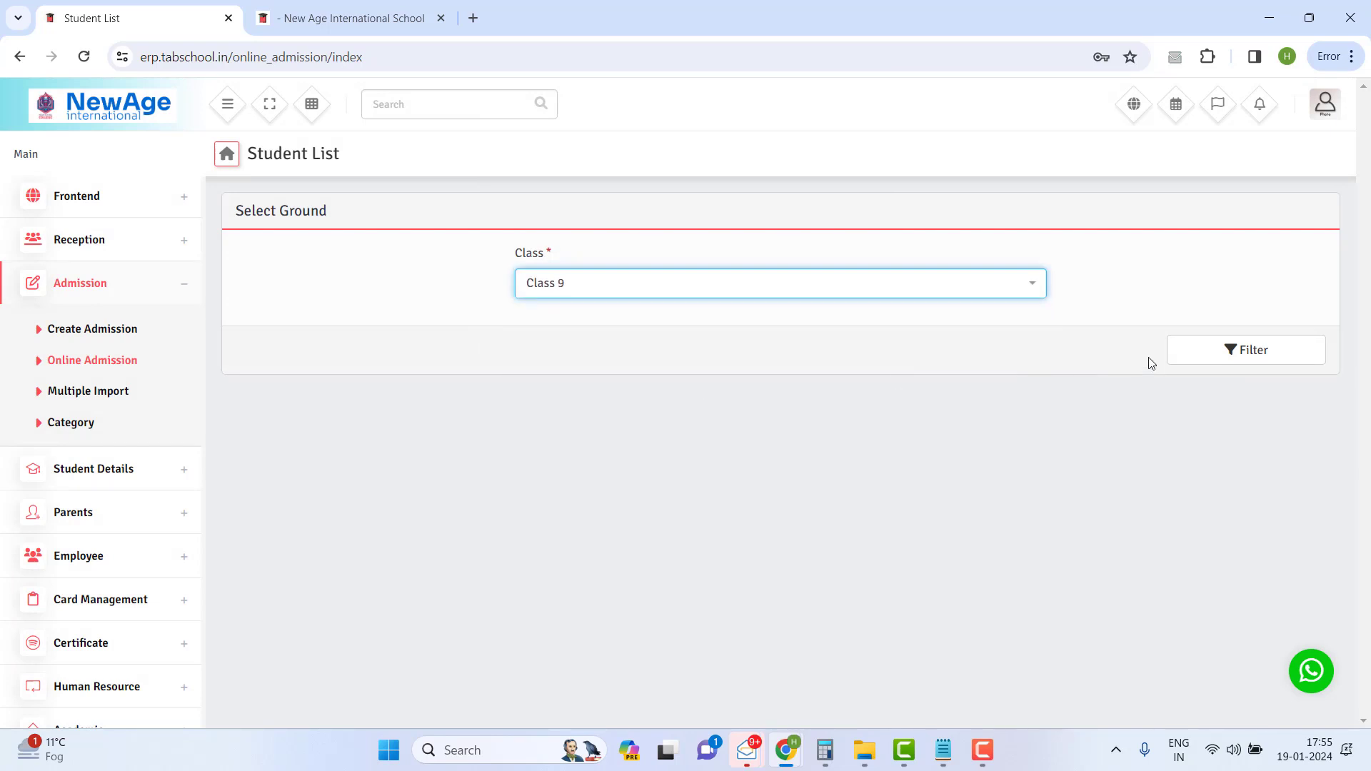
left_click(1239, 354)
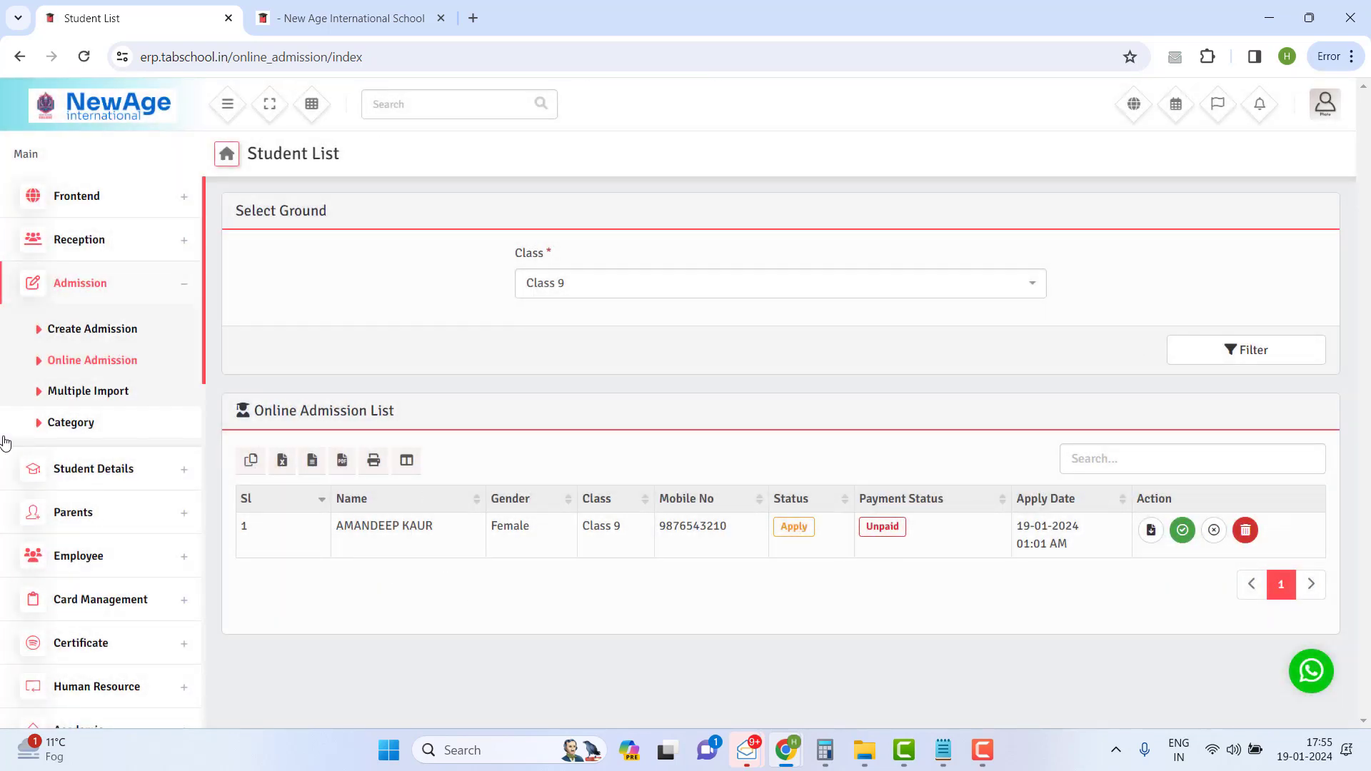
- Inspect the new applicant's row: Apply status, apply date and Unpaid payment
left_click_drag(340, 527, 1216, 555)
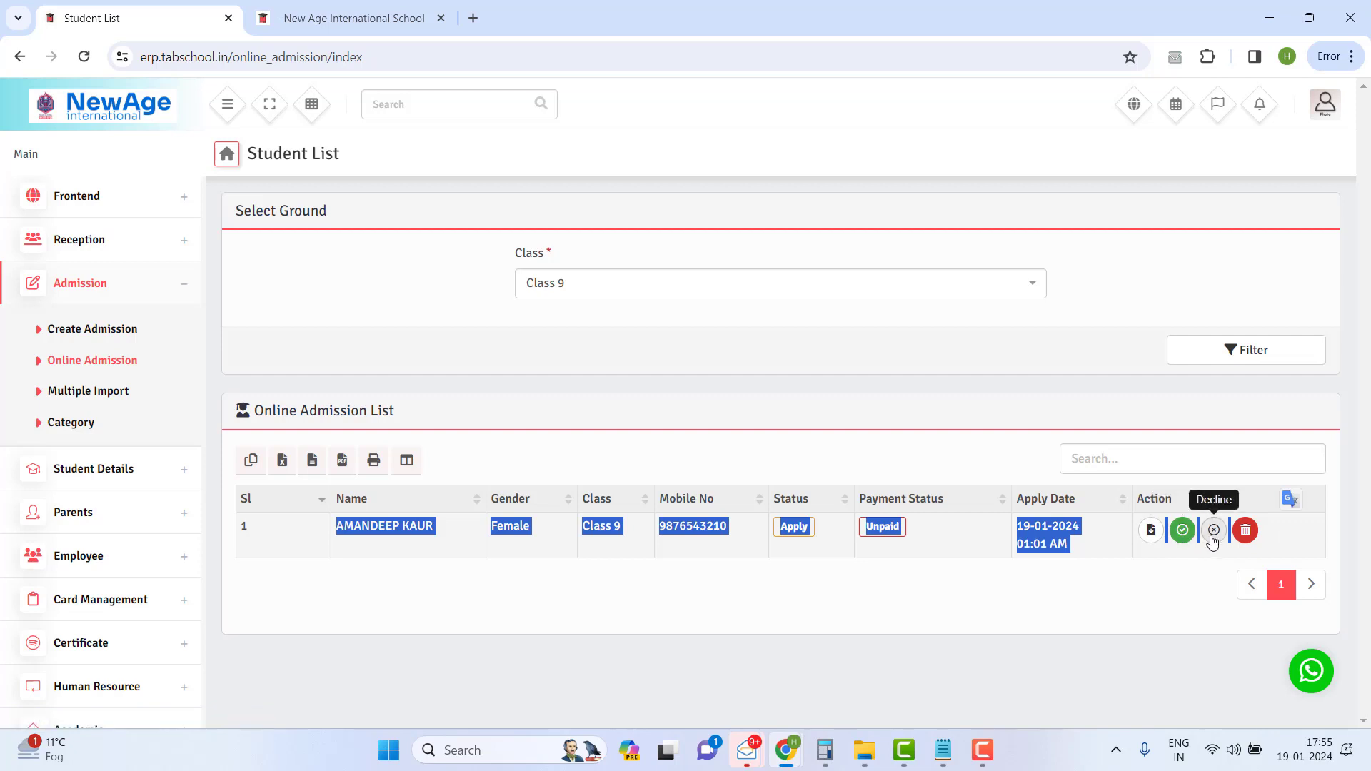
left_click(932, 436)
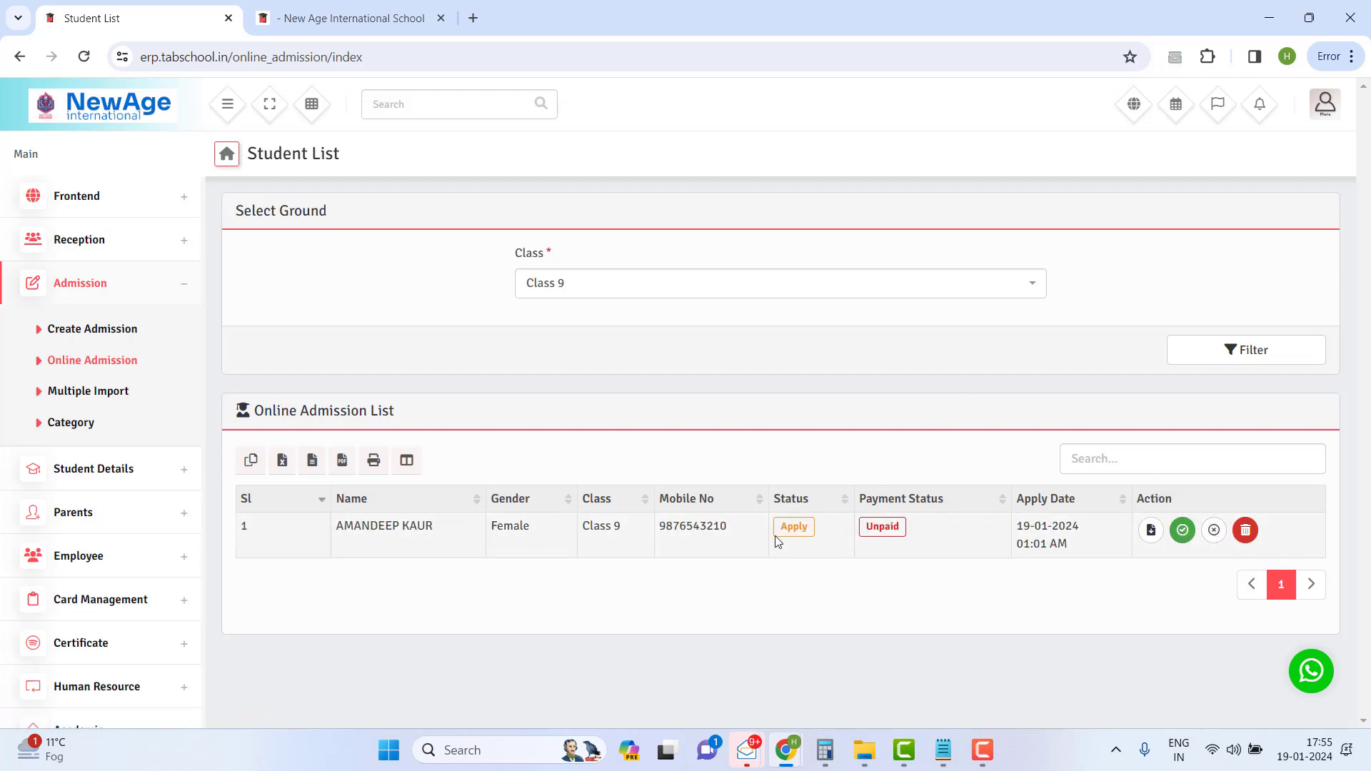
left_click_drag(780, 542, 927, 544)
left_click_drag(1041, 527, 842, 447)
left_click(790, 468)
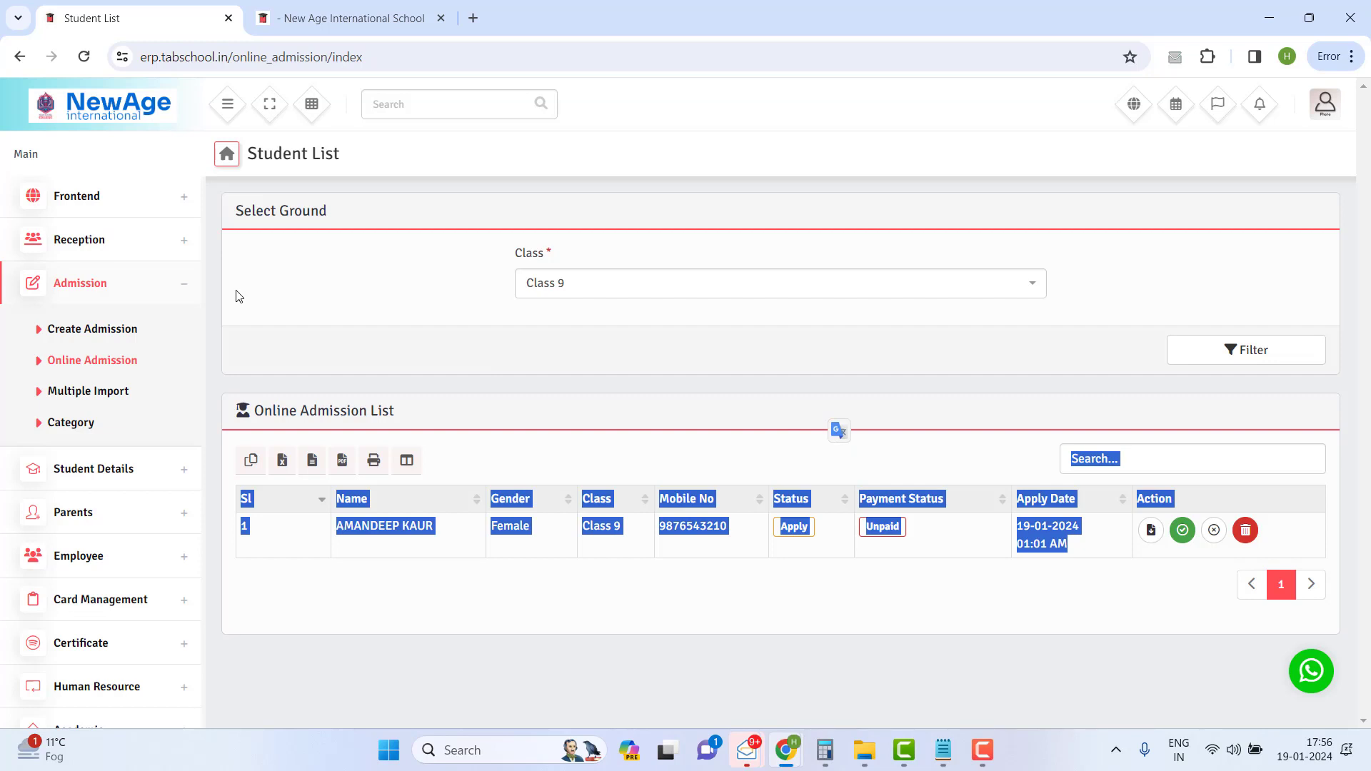
- From the bulk student import page, download multi_student_sample (2).csv and locate it in its folder
left_click(82, 389)
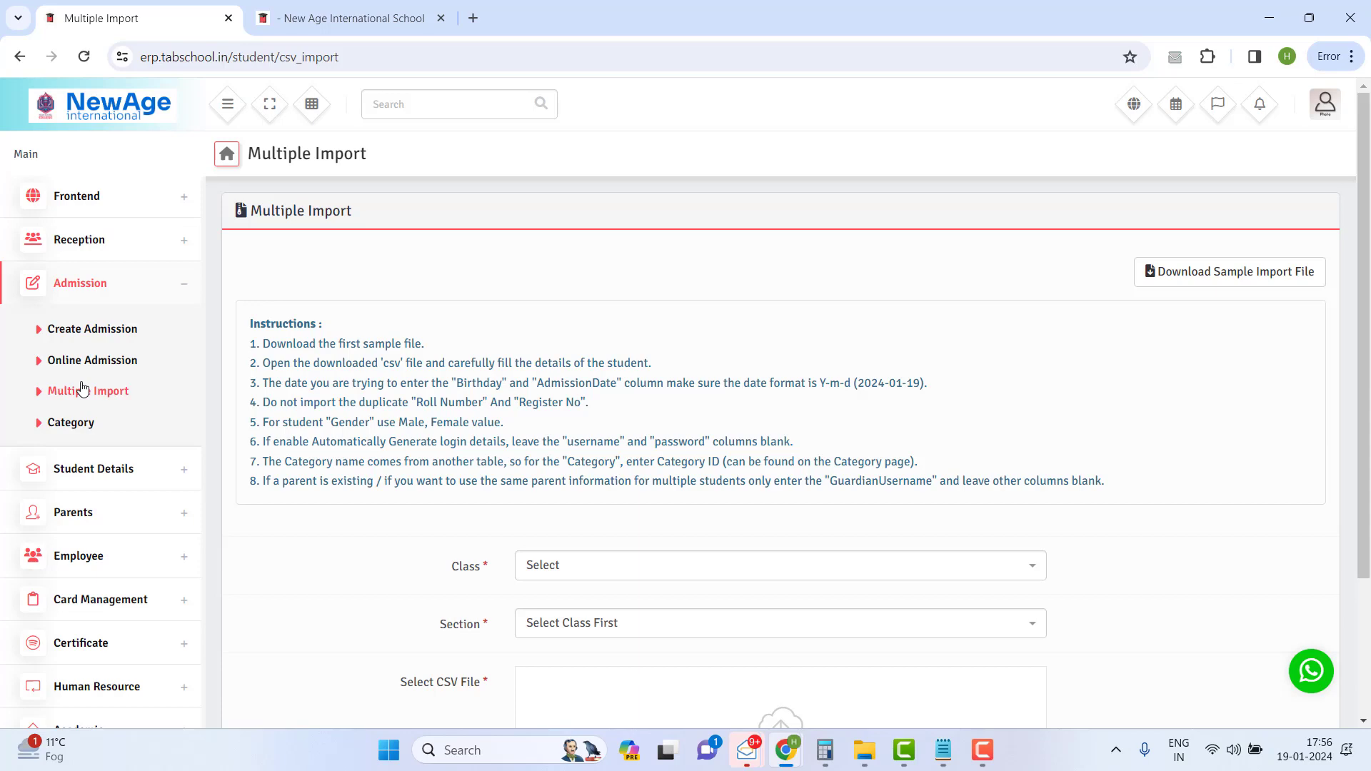
scroll(637, 394, "down", 2)
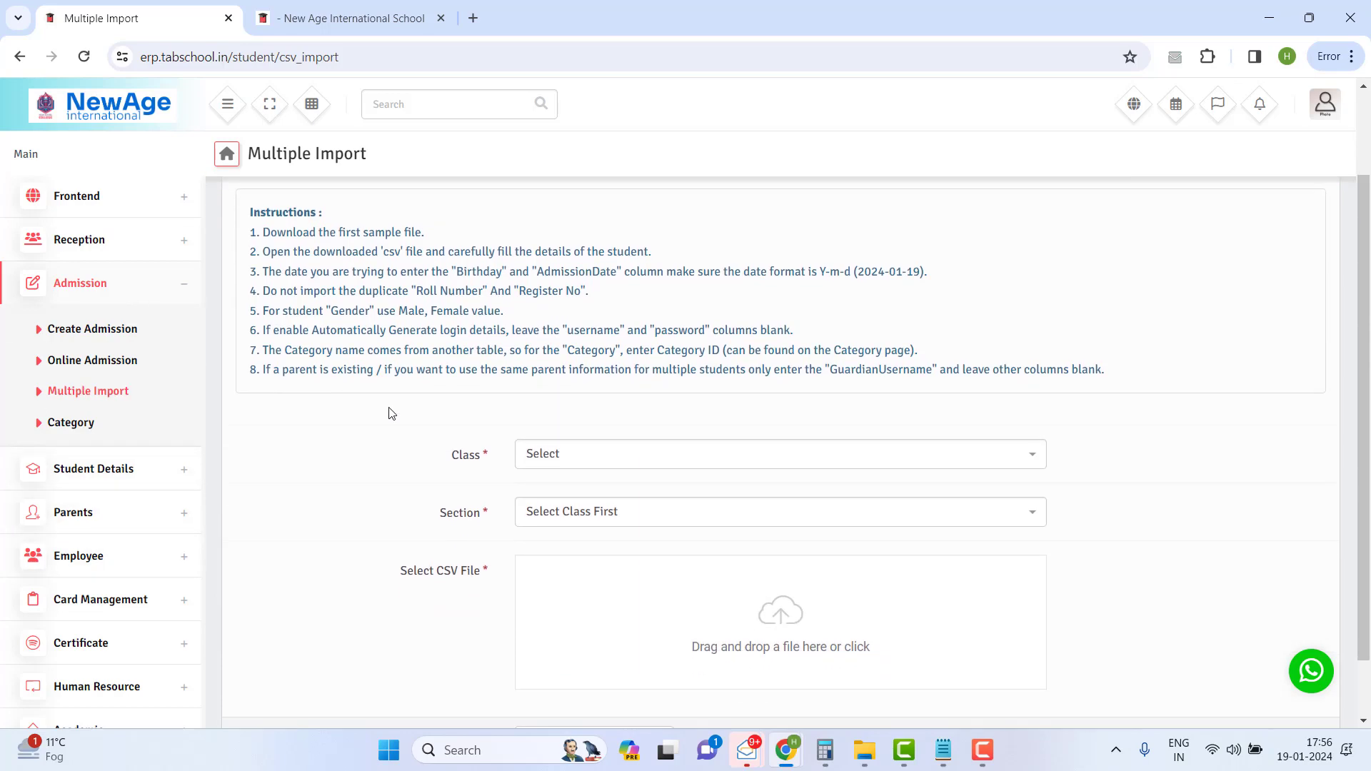
scroll(392, 413, "up", 2)
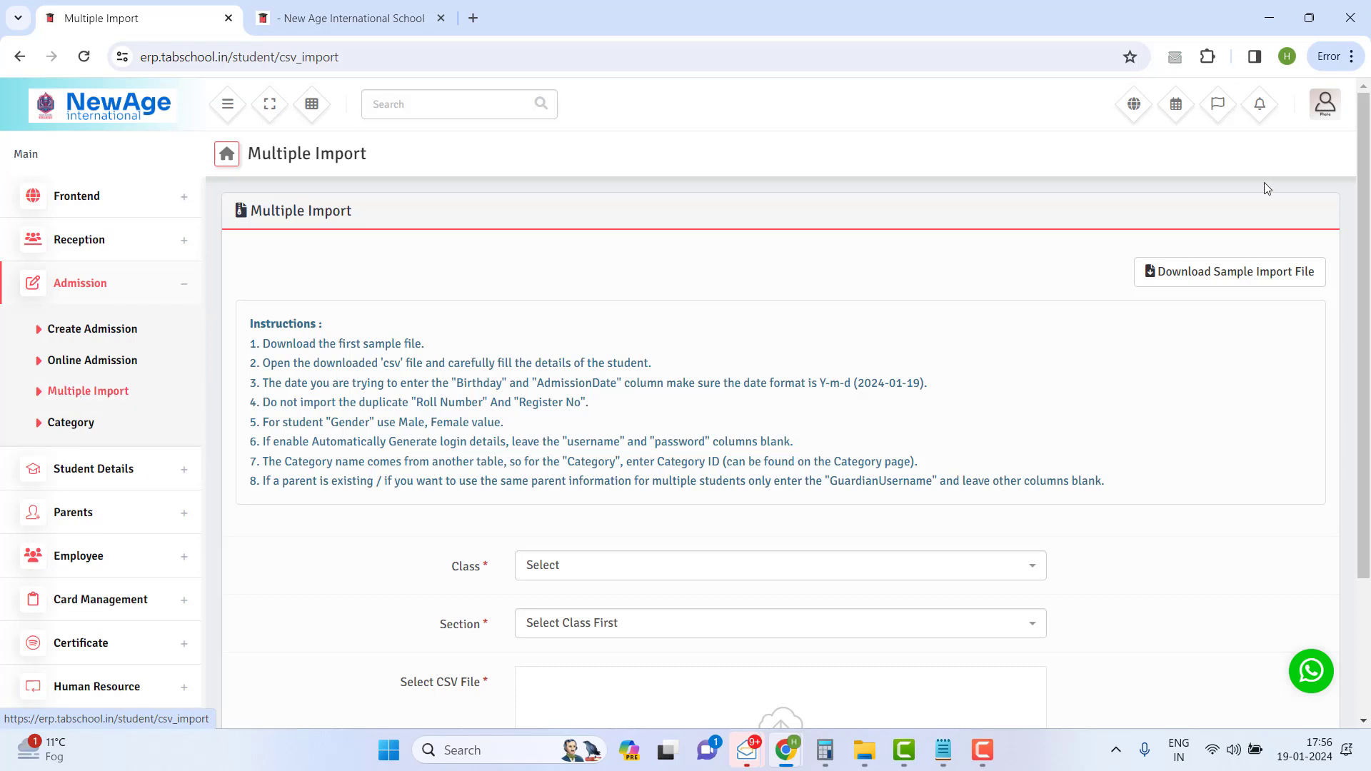
left_click(1199, 277)
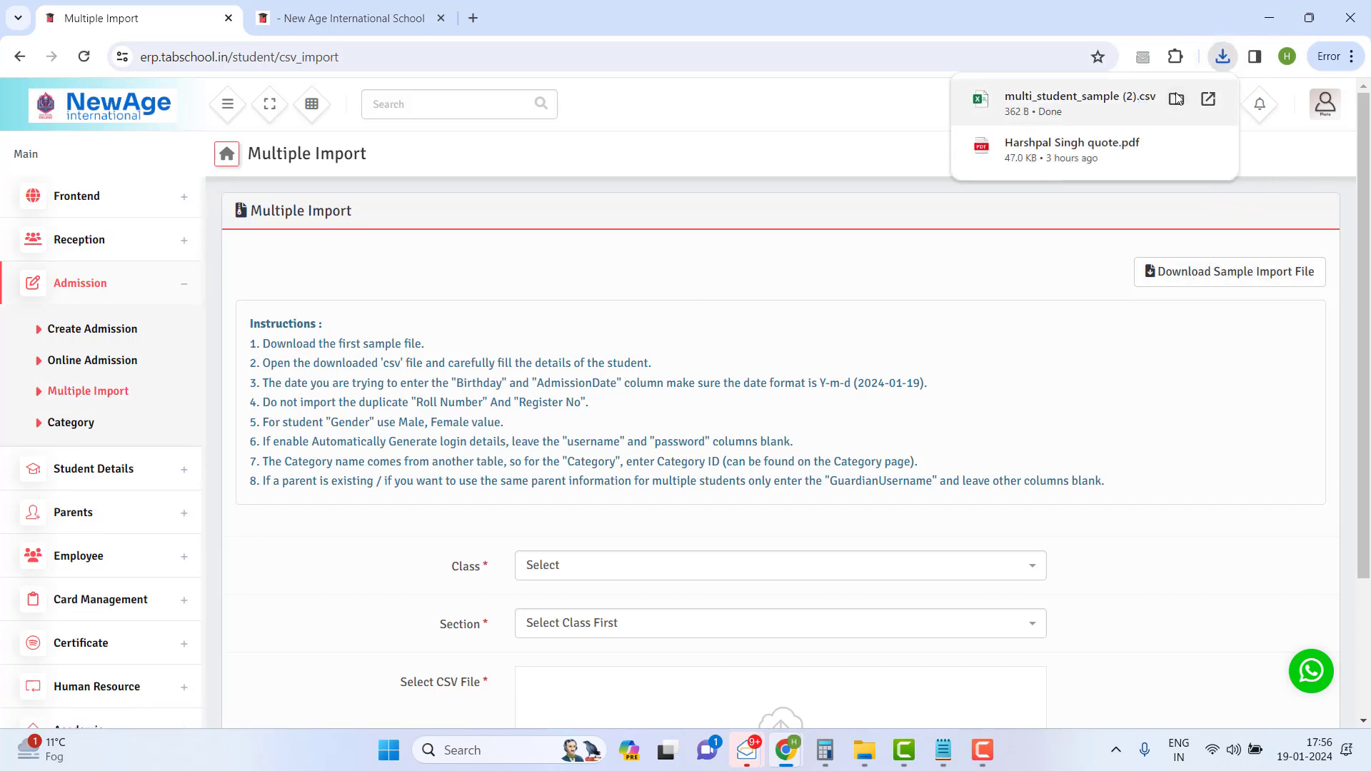
left_click(1175, 100)
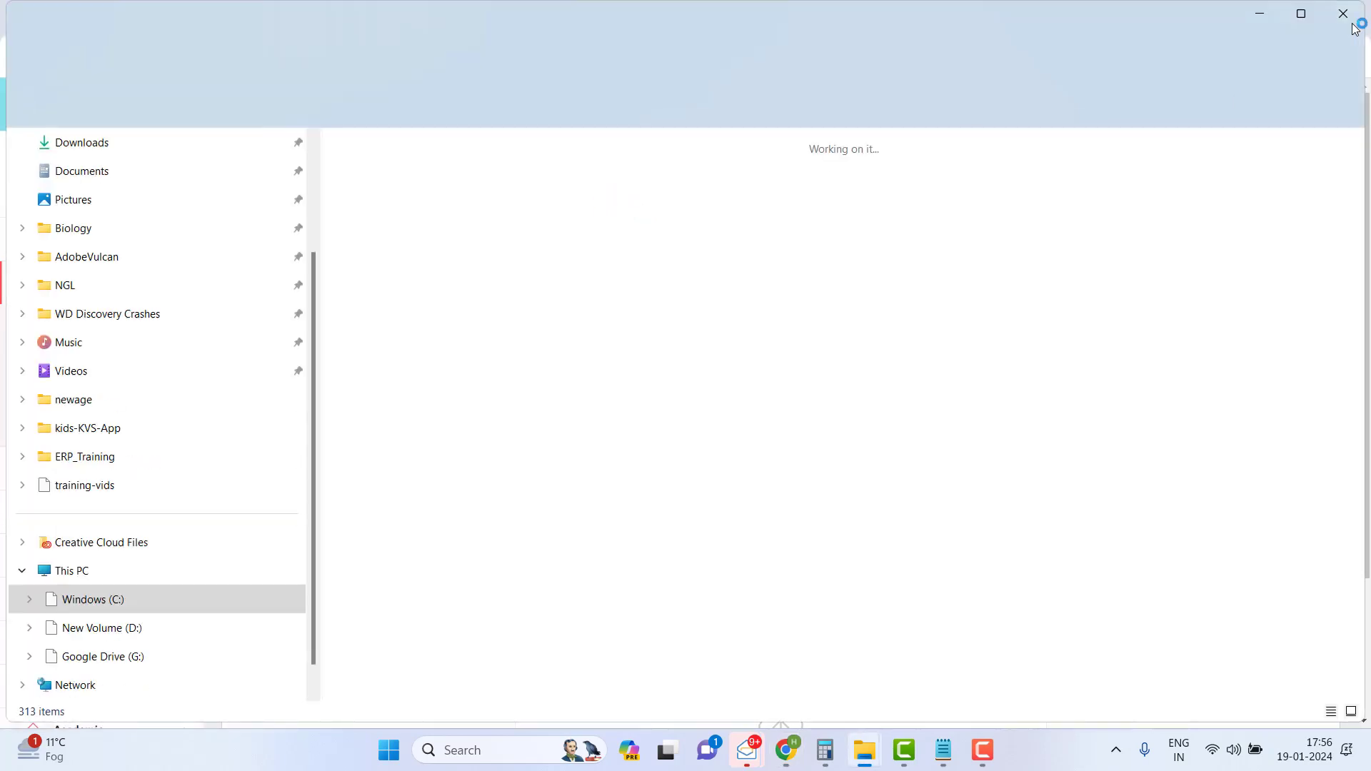
left_click(1260, 12)
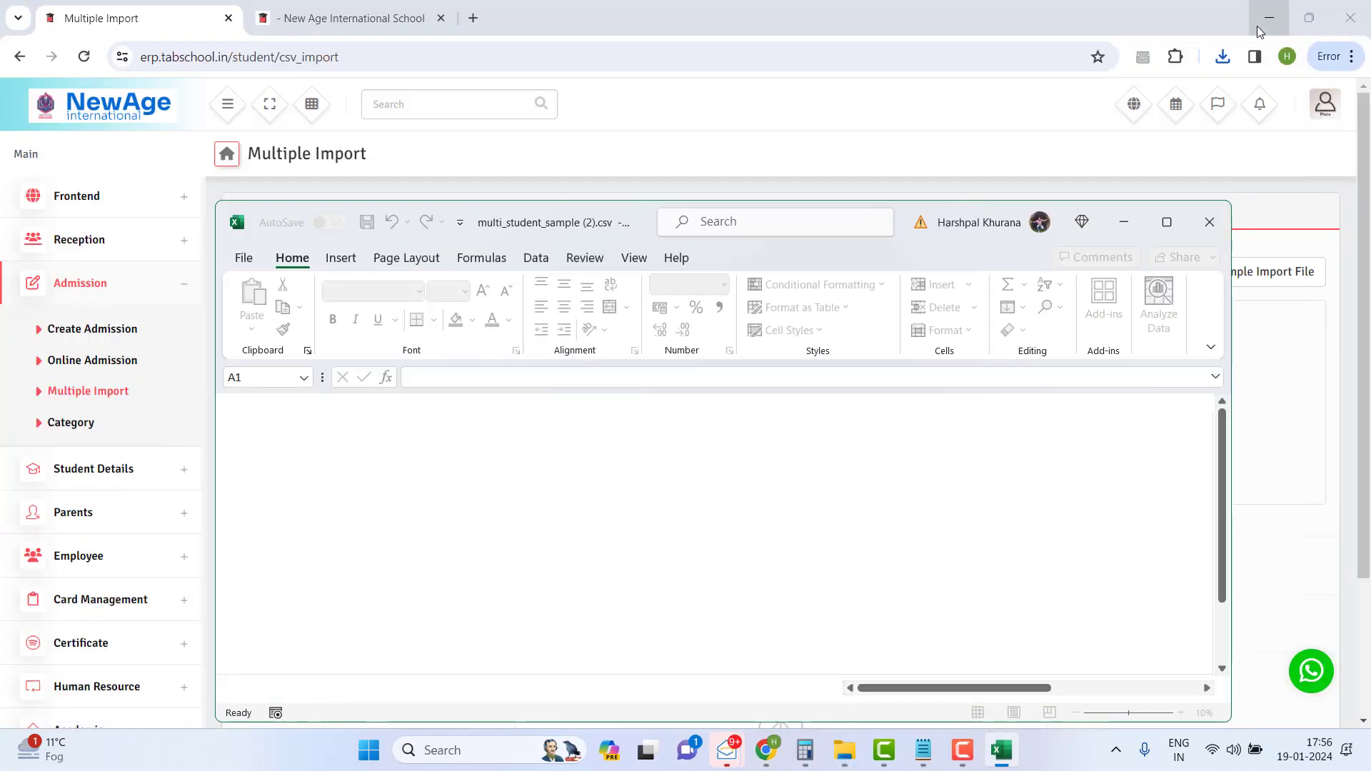
- In the maximized spreadsheet, step through row 2's FirstName, LastName, BloodGroup, Gender, Birthday and Religion cells
left_click(1169, 222)
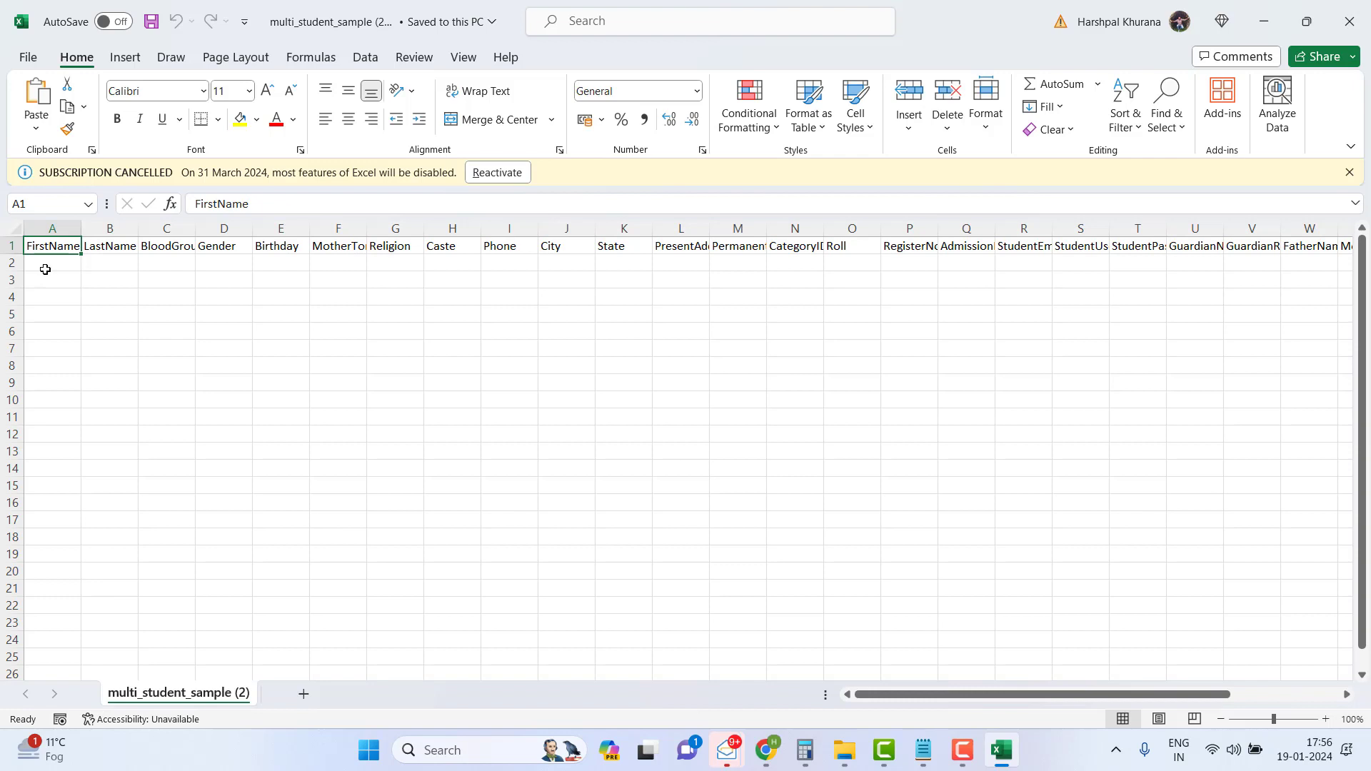
left_click(45, 270)
left_click(115, 264)
left_click(156, 264)
left_click(210, 268)
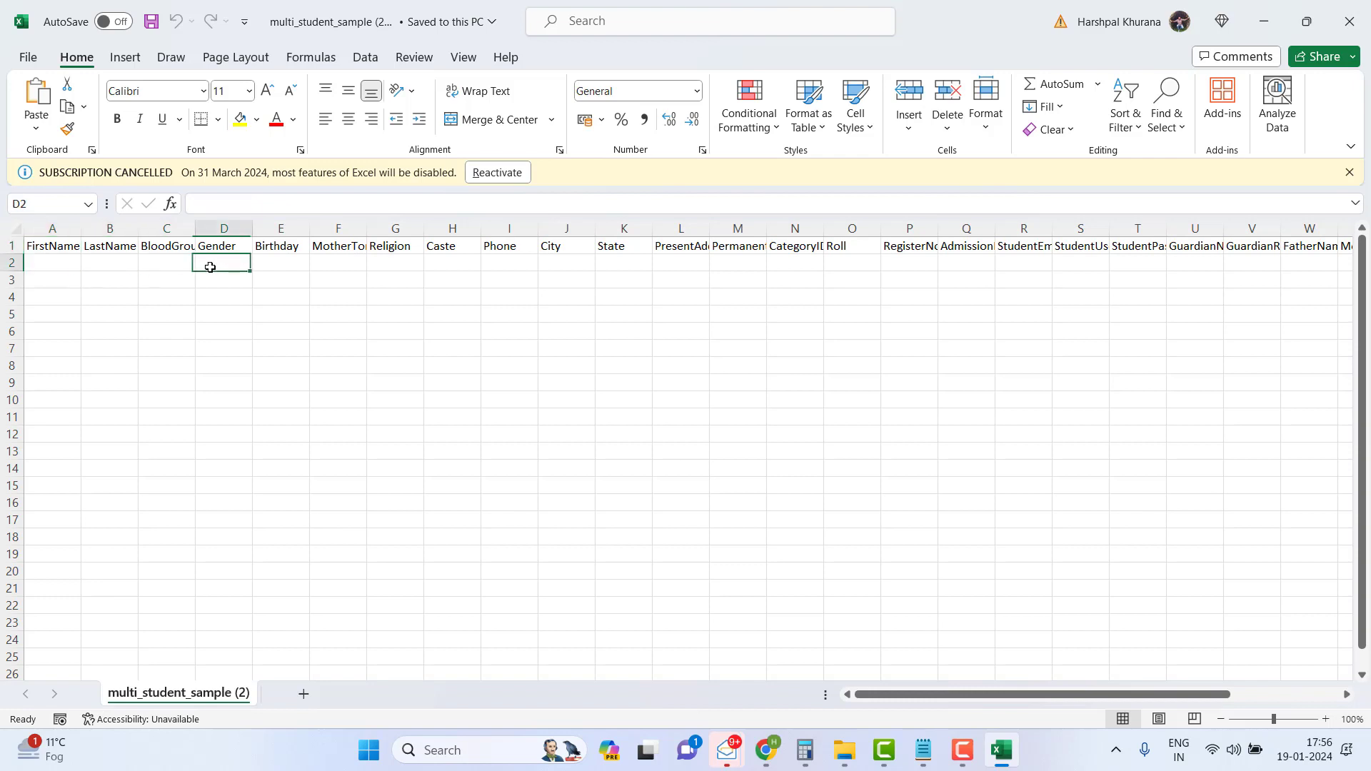
left_click(284, 263)
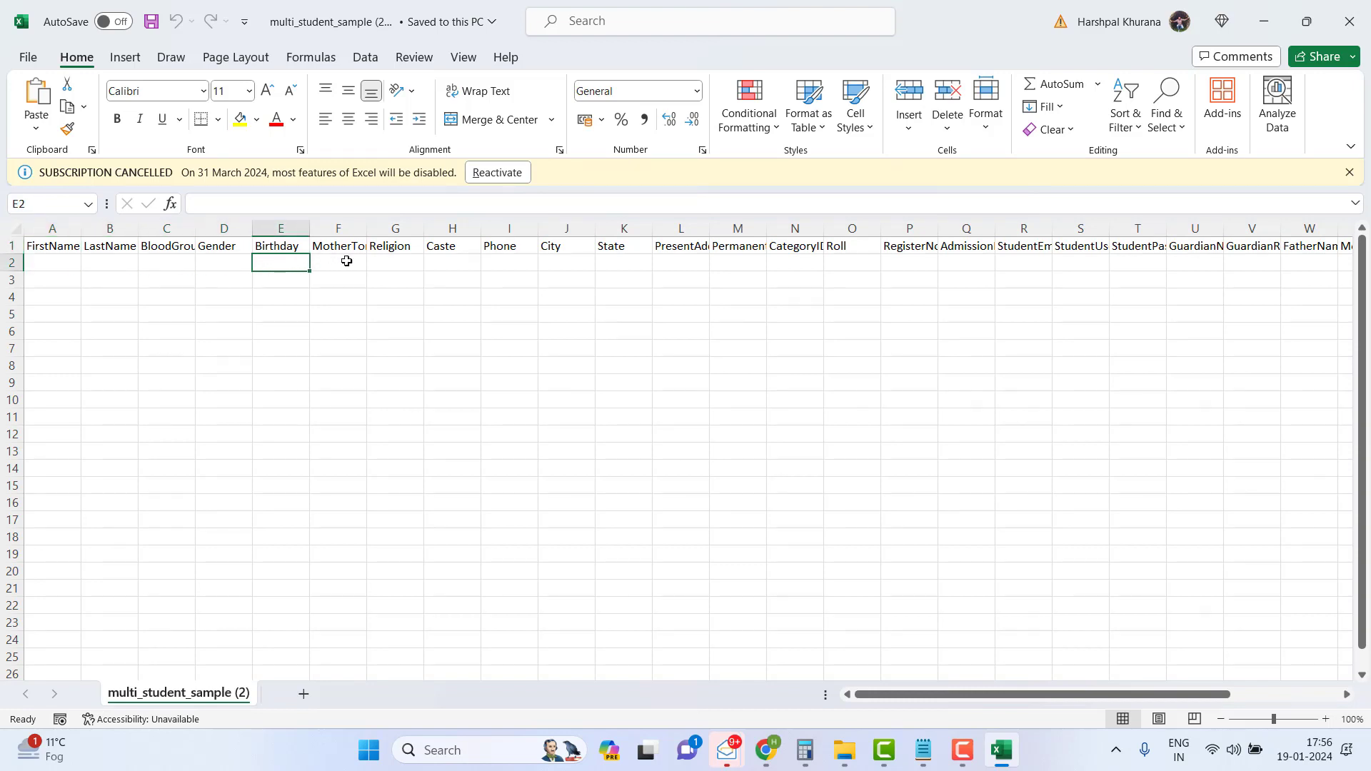
left_click(415, 275)
- Scroll right to the guardian columns through GuardianPassword, then minimize Excel
left_click(1274, 693)
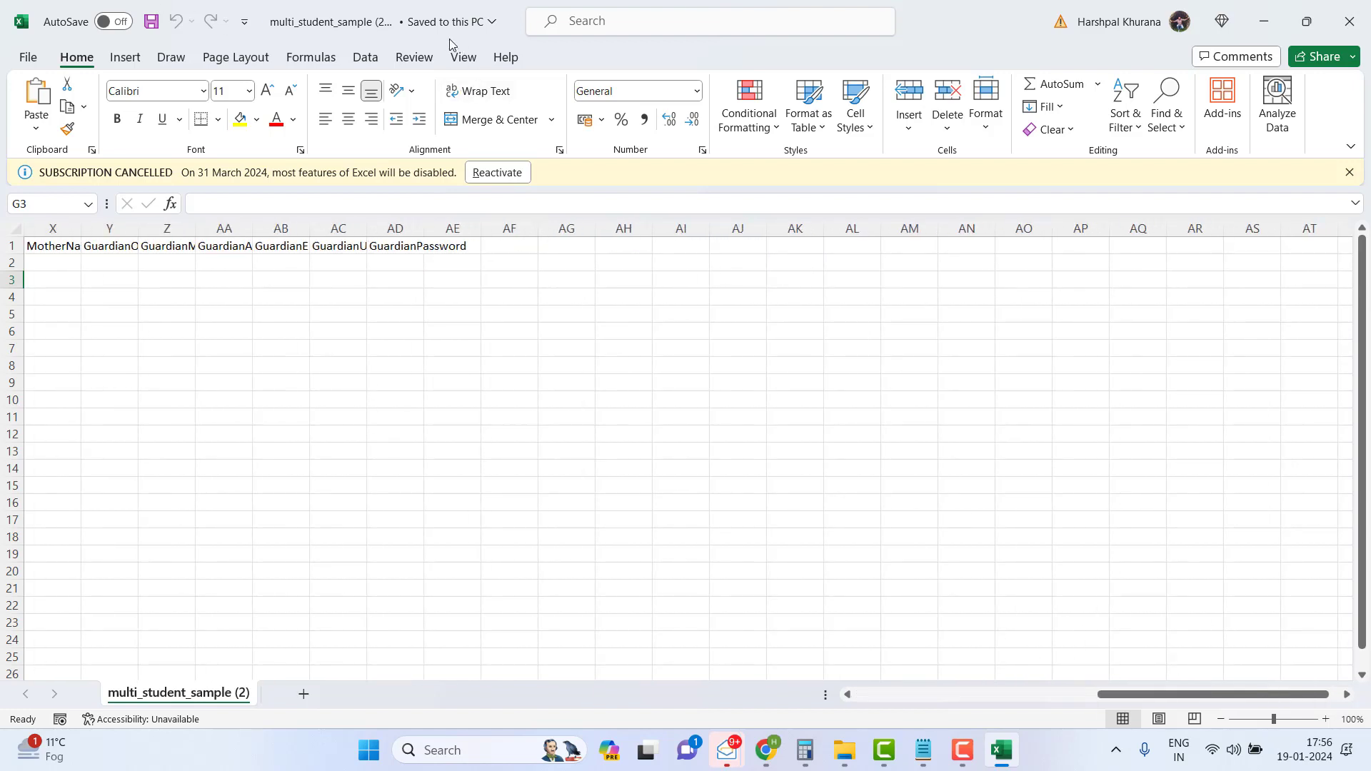
left_click(1264, 26)
scroll(594, 438, "down", 1)
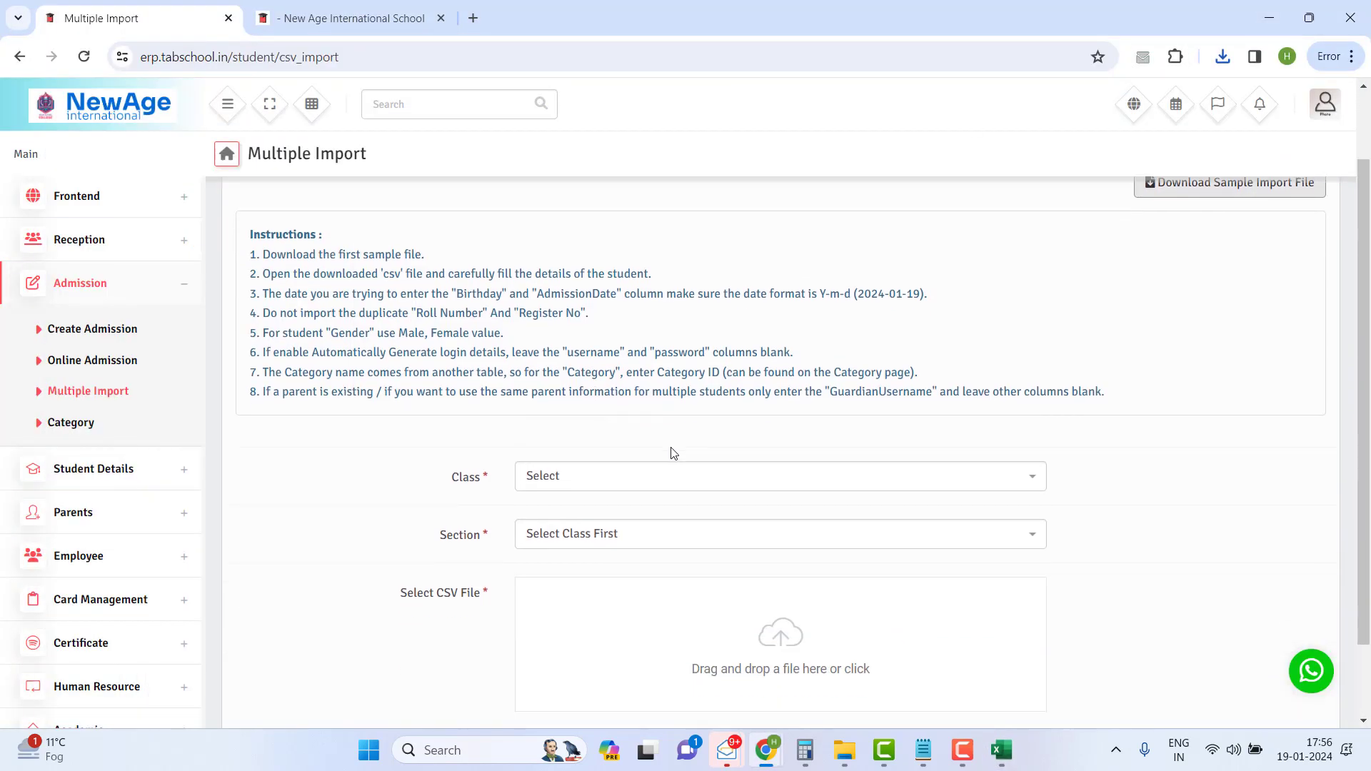
- Choose Class 1 and Section A for the multiple import
left_click(658, 484)
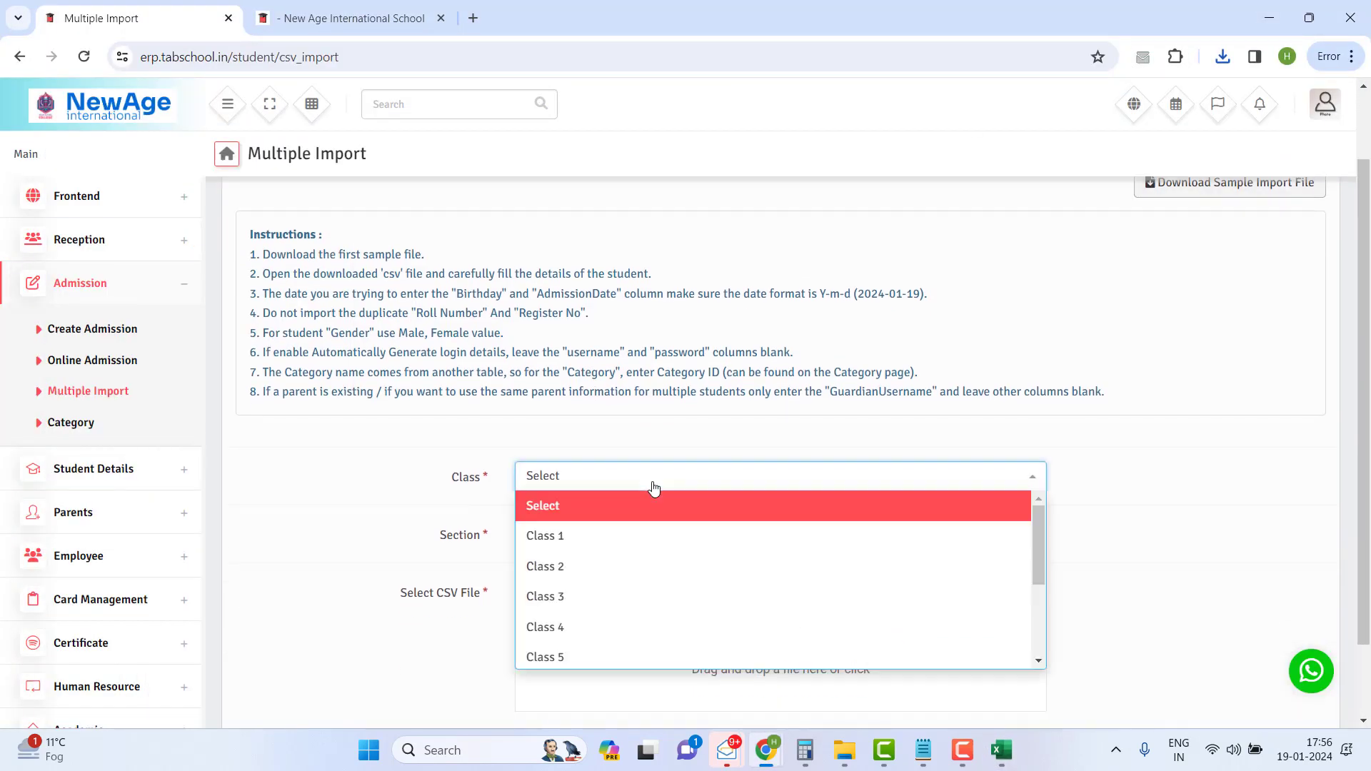
left_click(614, 534)
left_click(612, 532)
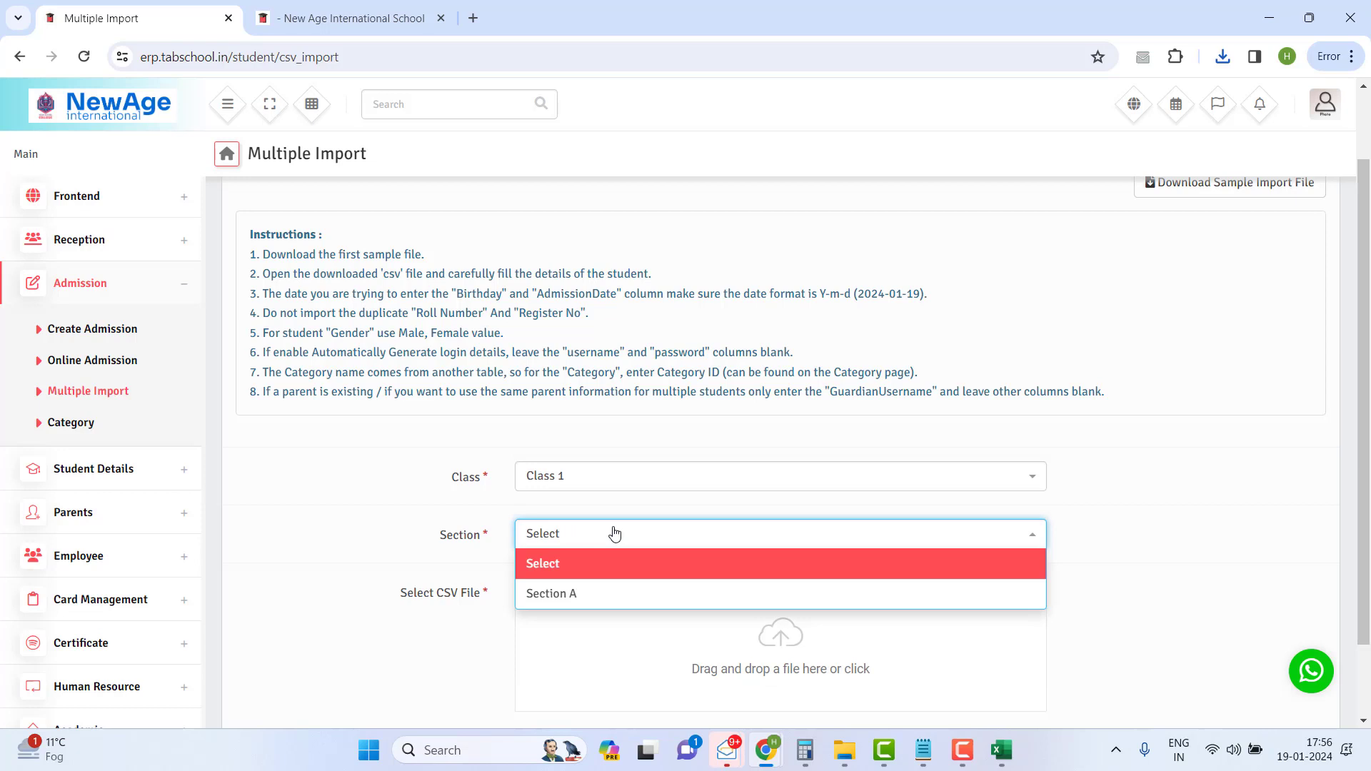
left_click(581, 592)
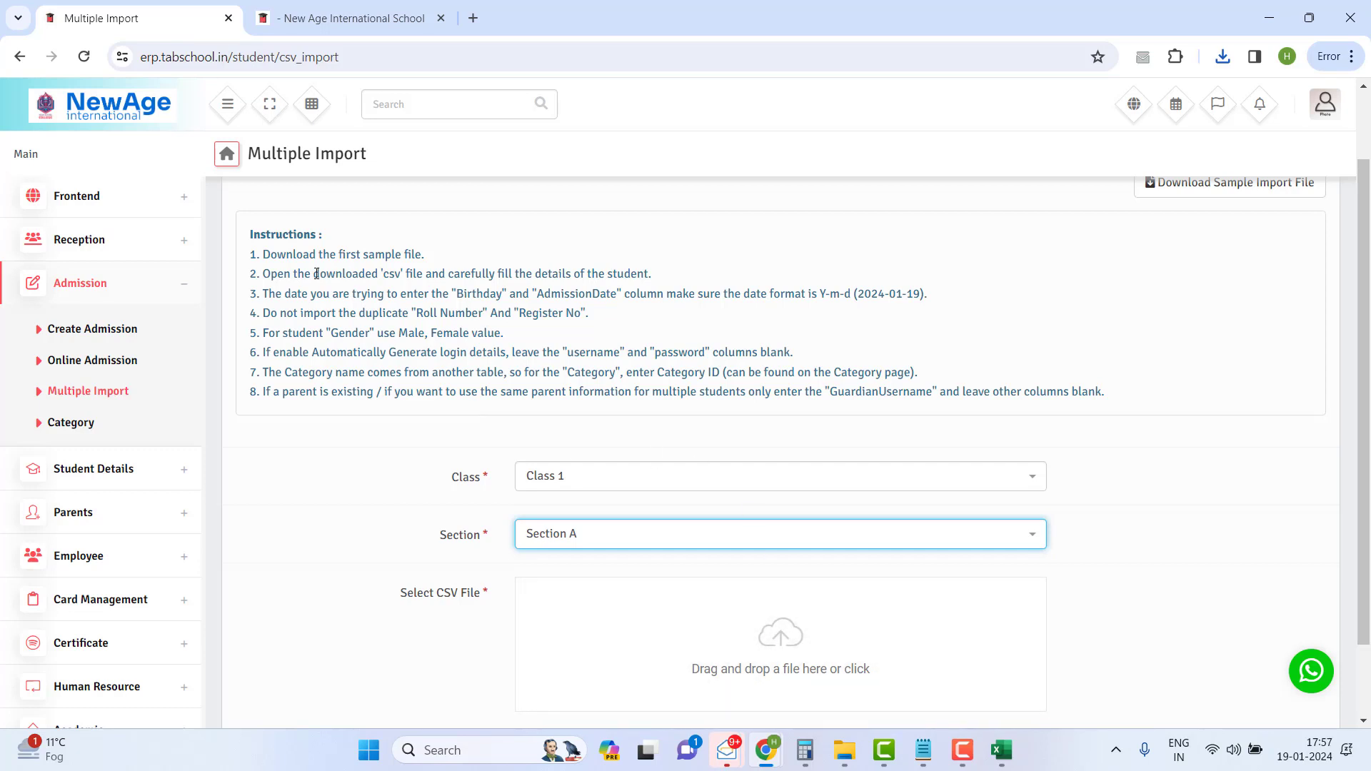
- Highlight the Instructions heading and the import rules to point them out
left_click_drag(257, 242, 439, 250)
left_click(244, 270)
left_click_drag(285, 255, 602, 291)
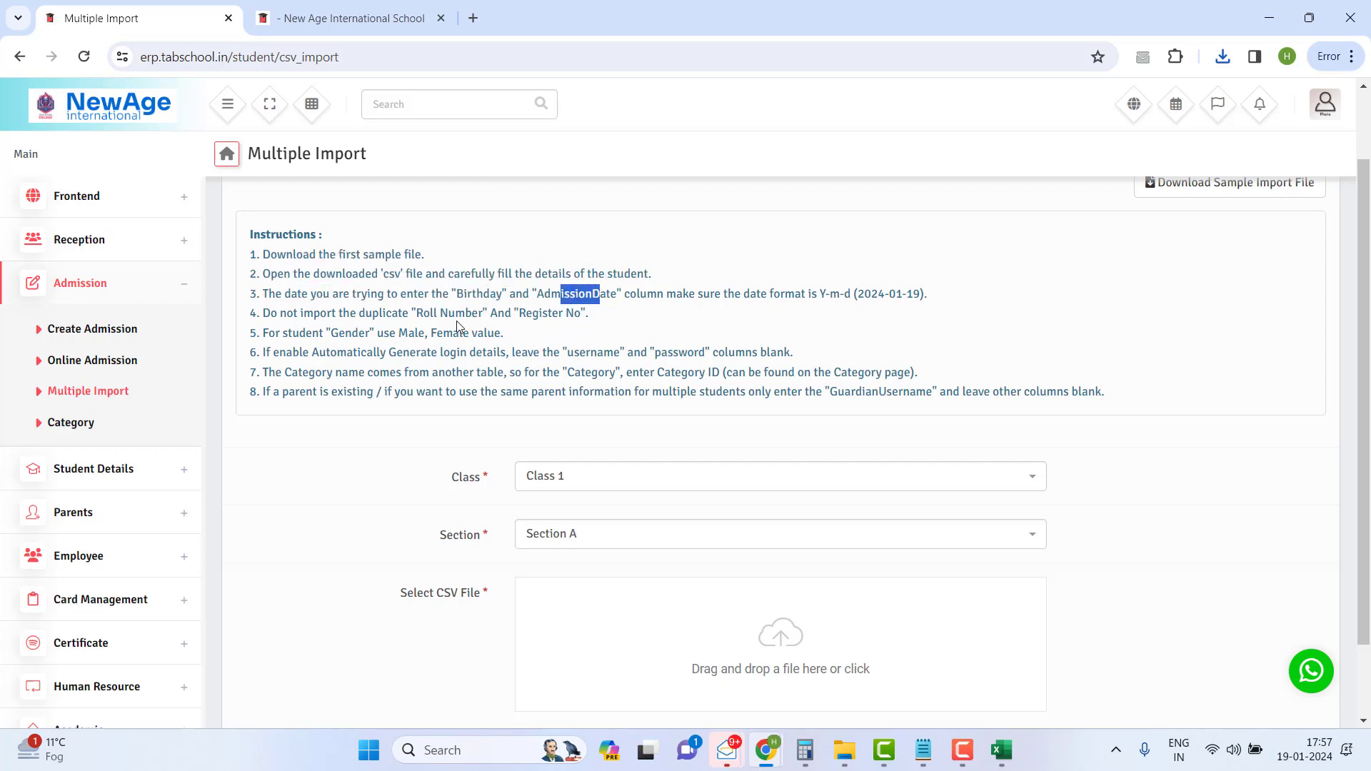
left_click_drag(377, 333, 262, 238)
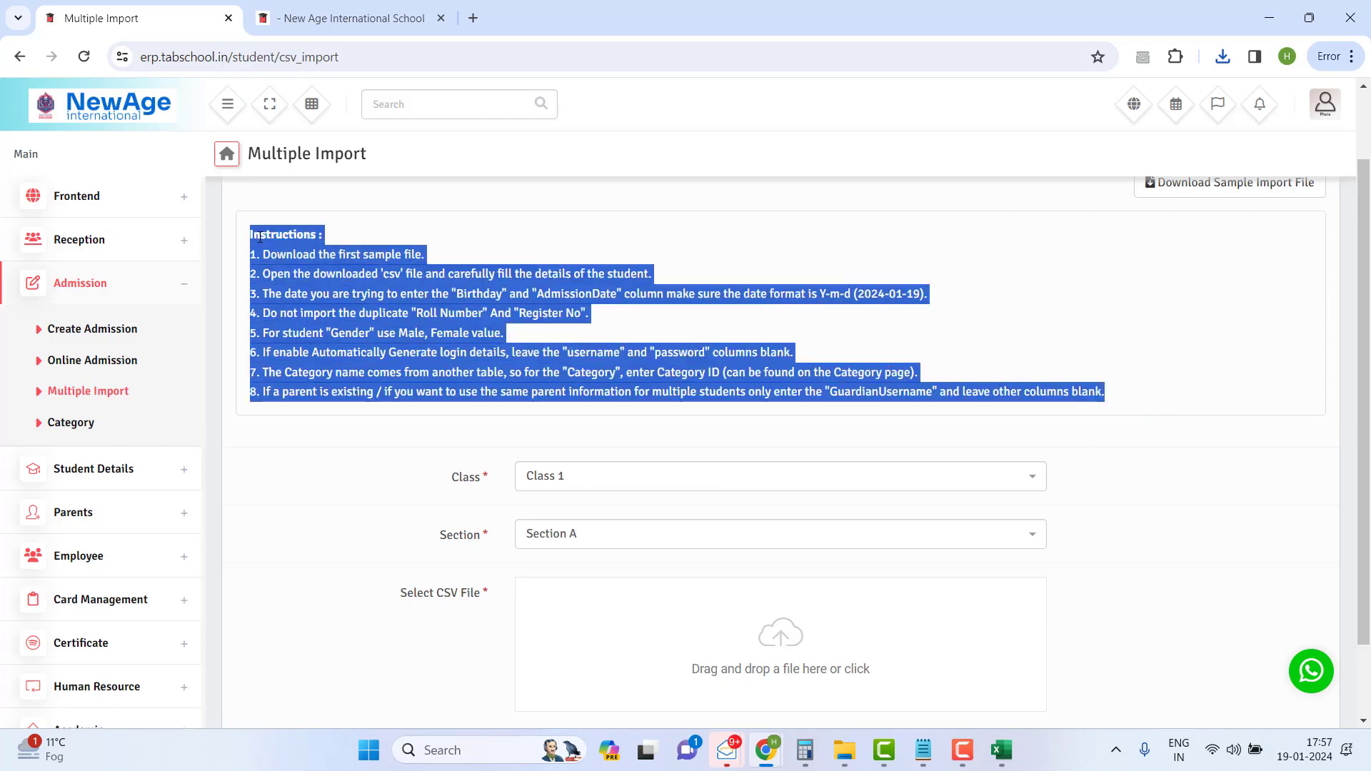
left_click(271, 244)
scroll(394, 300, "down", 1)
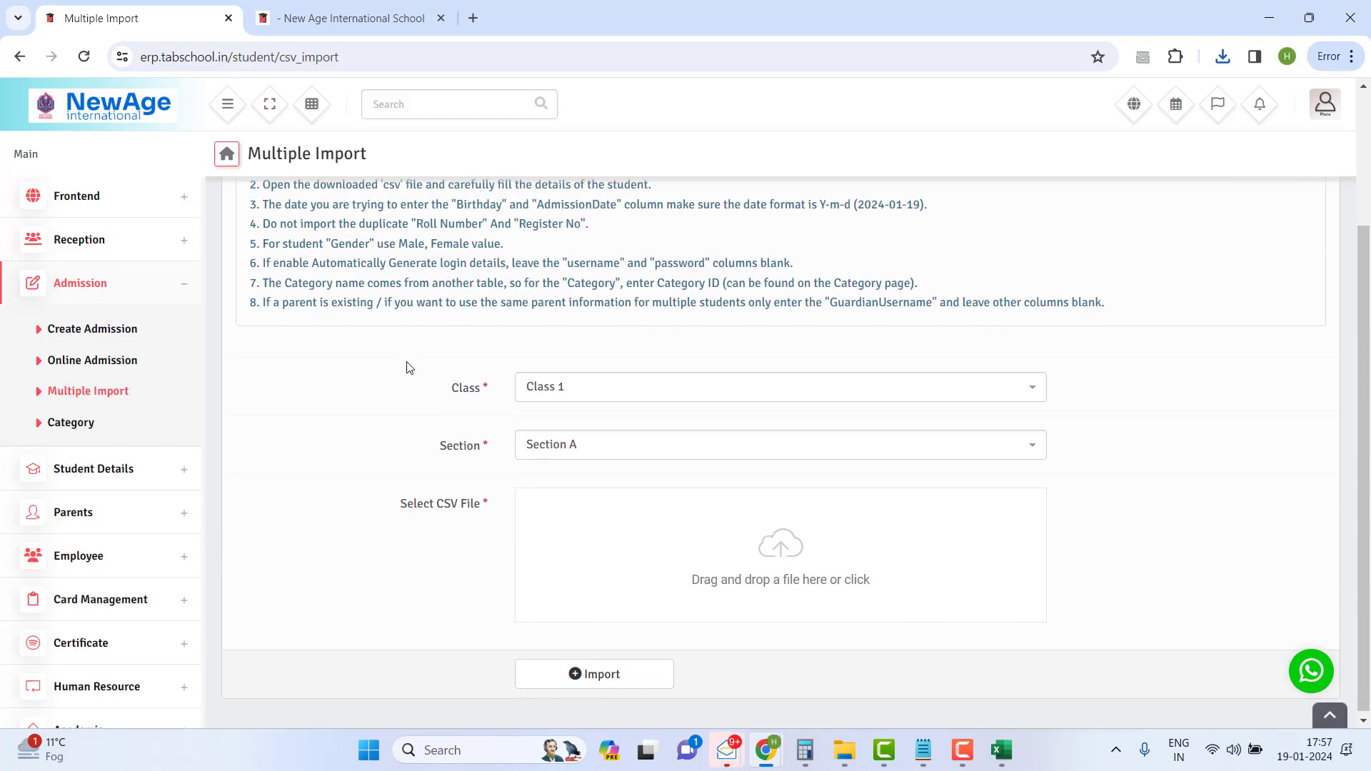
- Add a new student category named EWS on the Category page
left_click(59, 424)
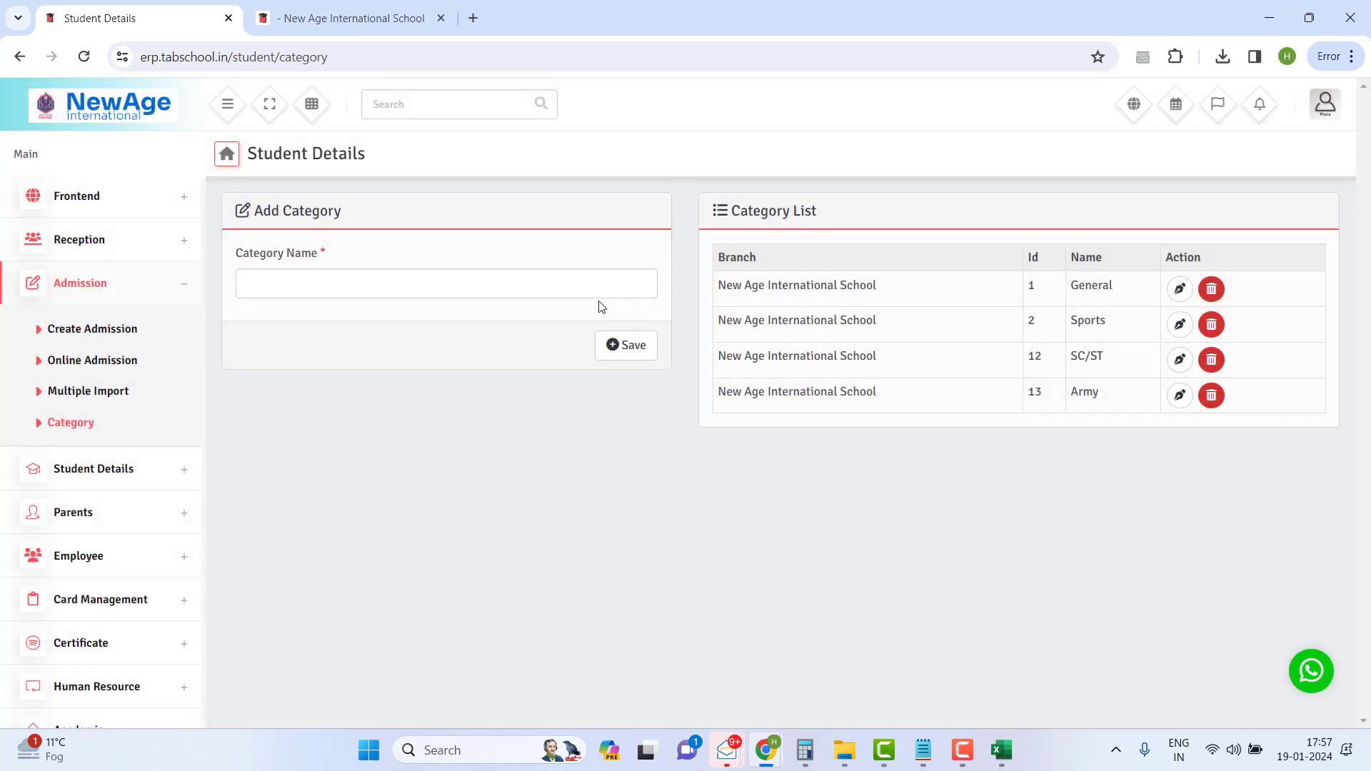
left_click(543, 284)
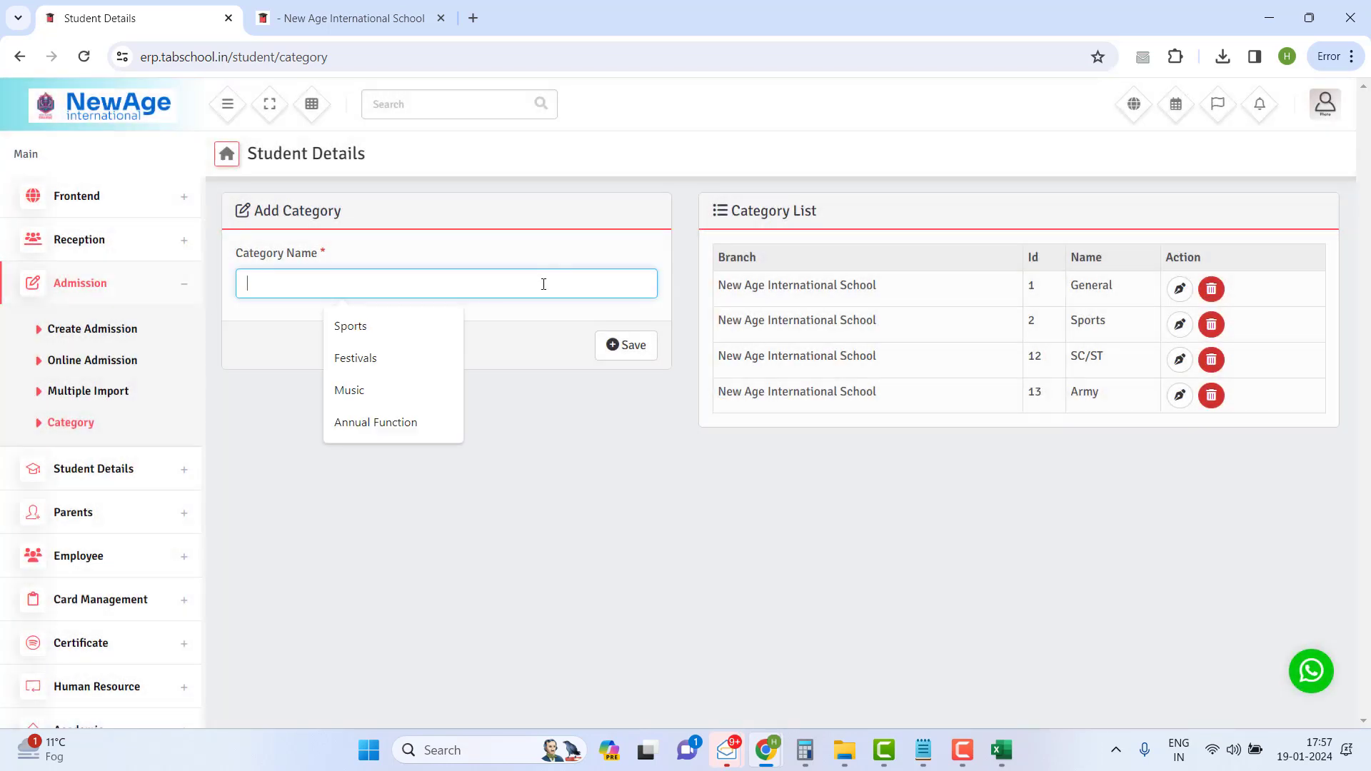
type("EWS")
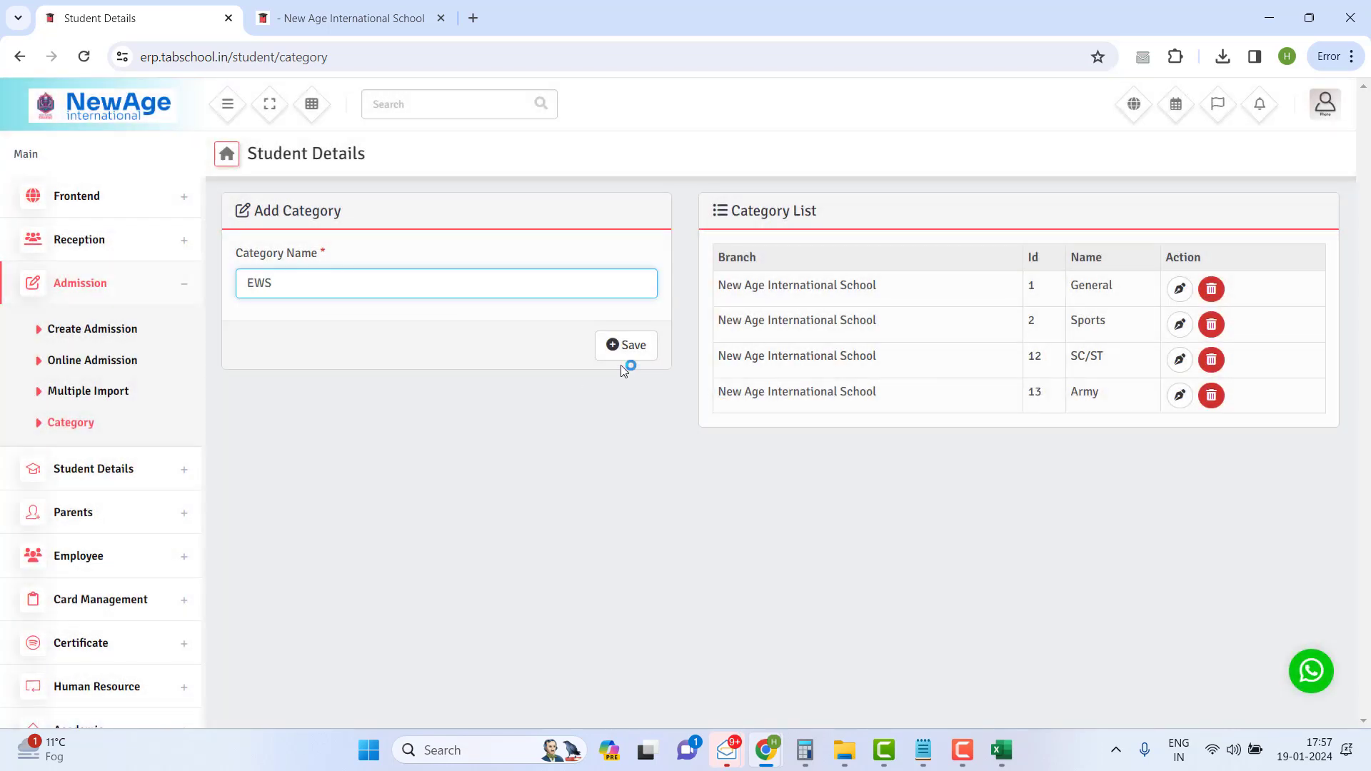
left_click(624, 348)
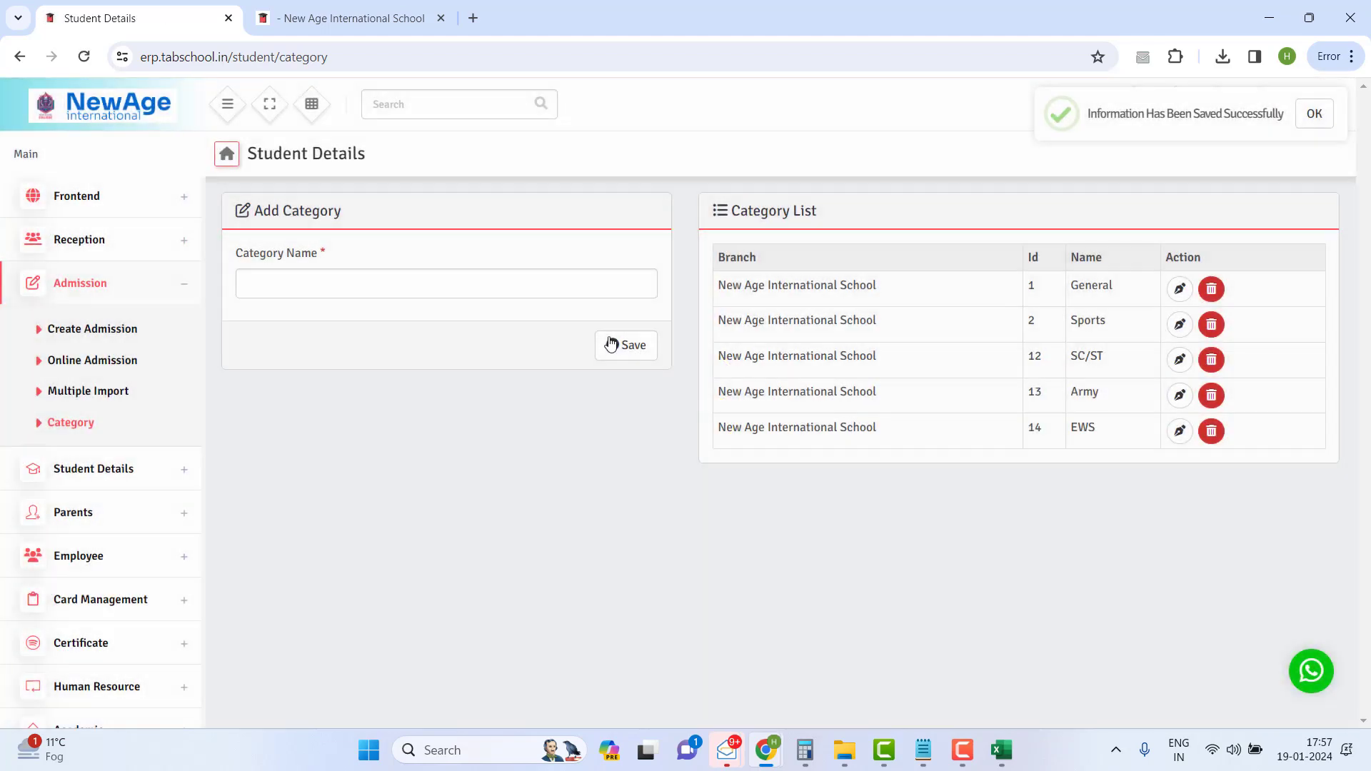
- Add a second student category named Disabled
left_click(523, 297)
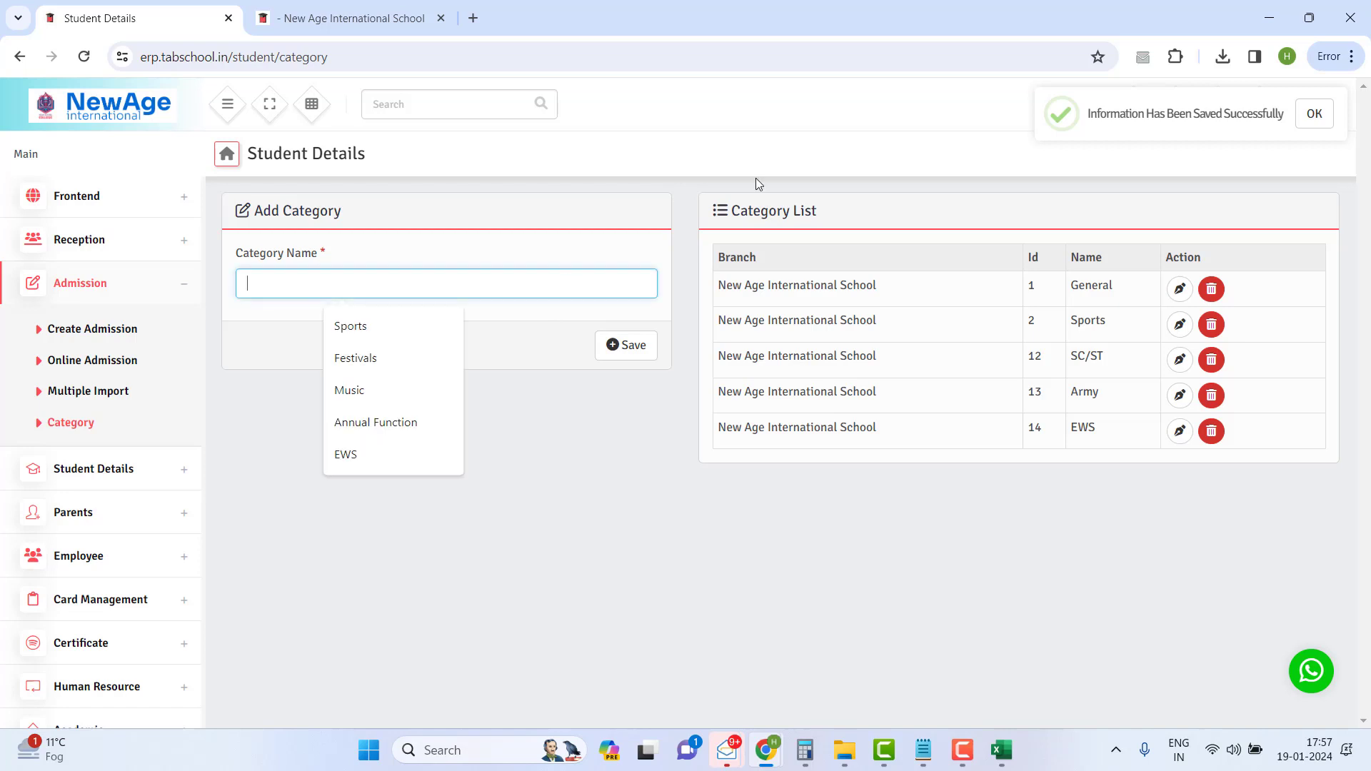
type("Dis")
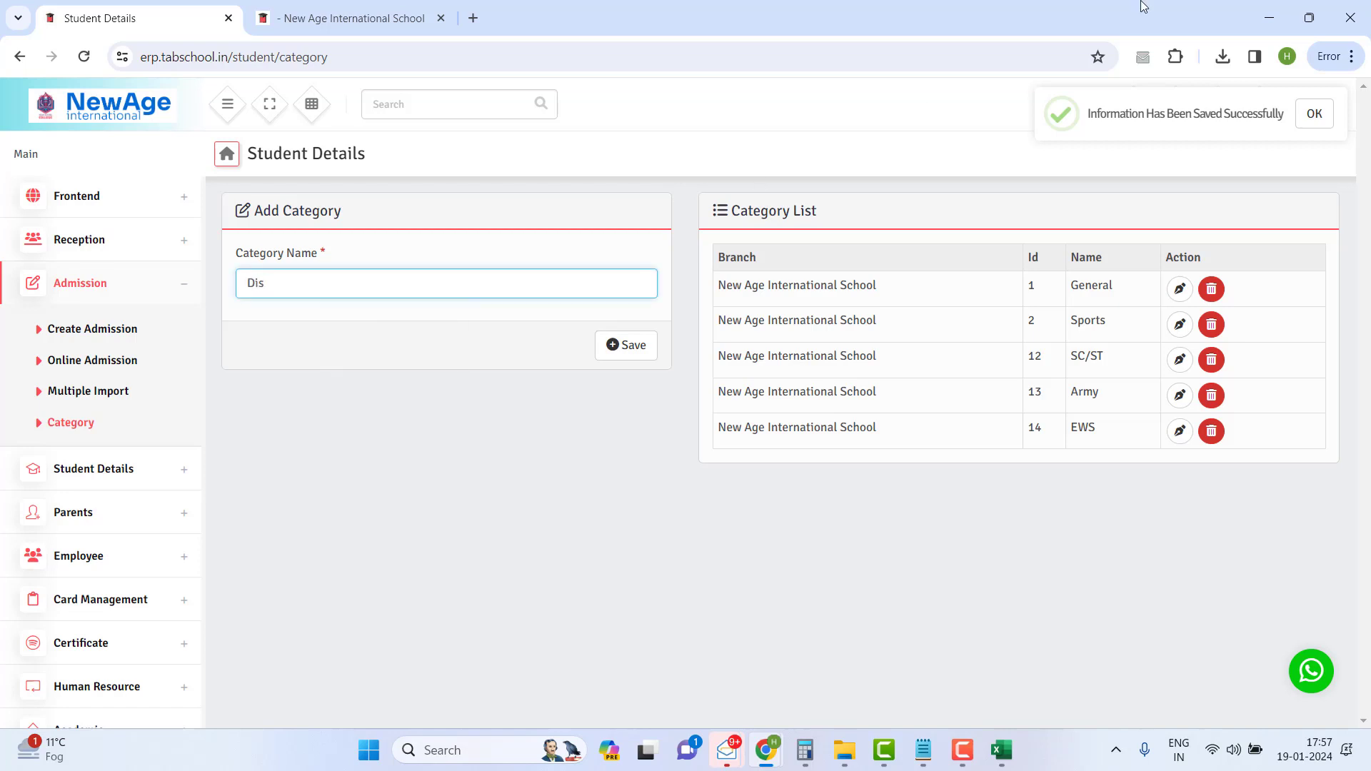
type("abled")
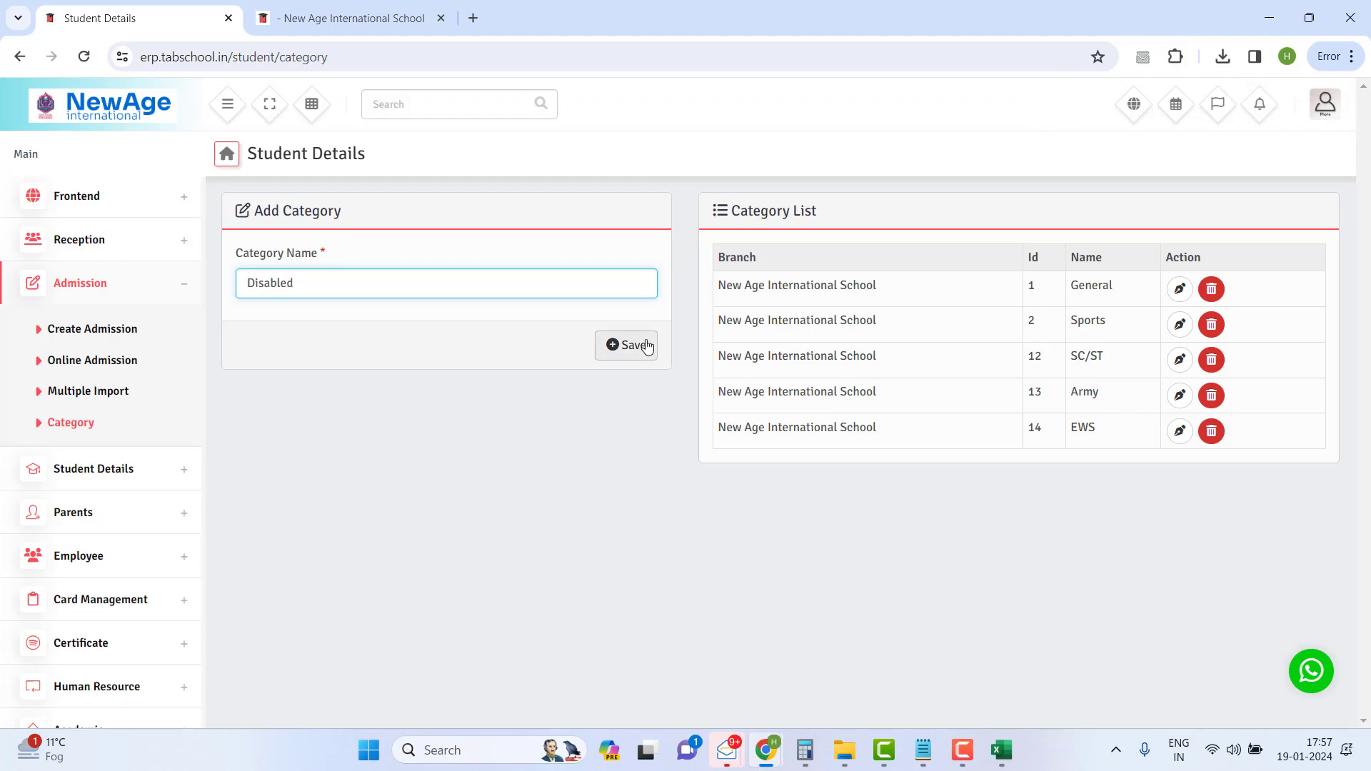
left_click(647, 346)
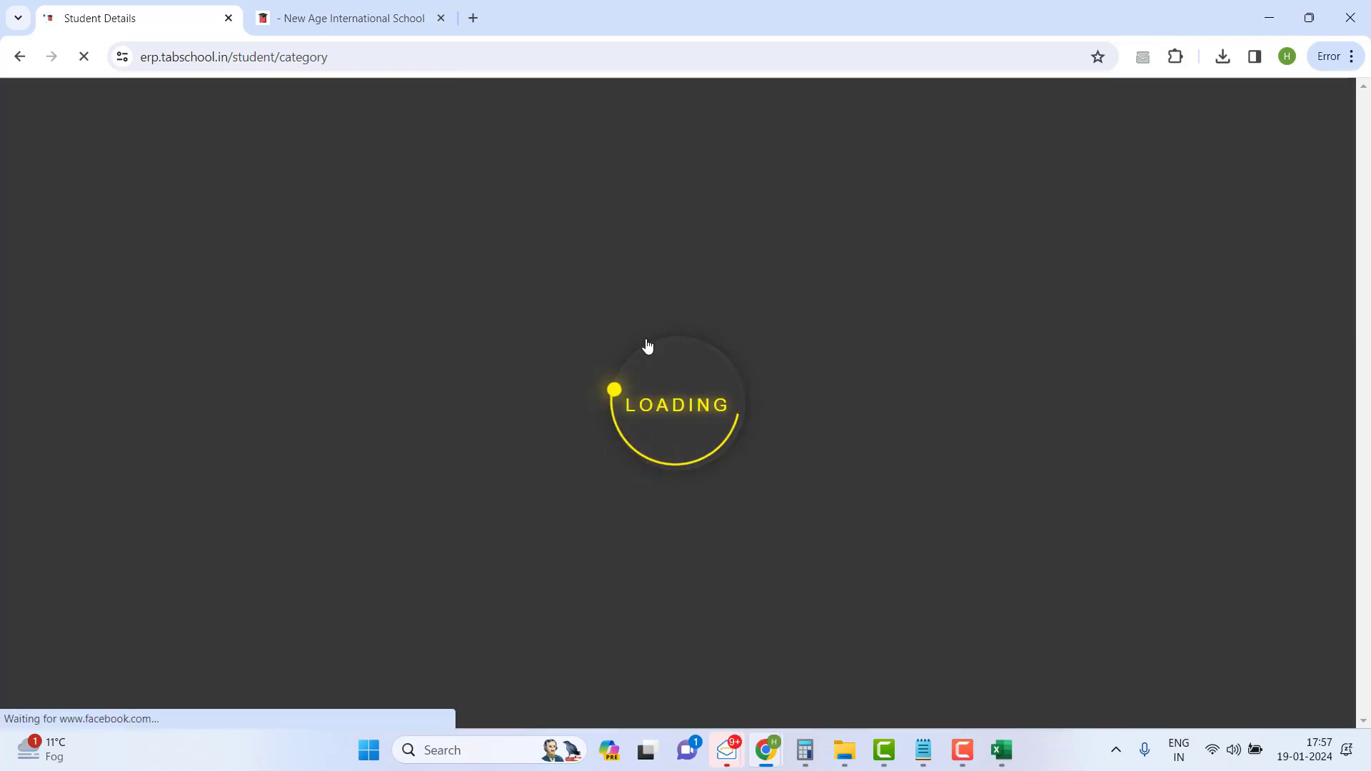